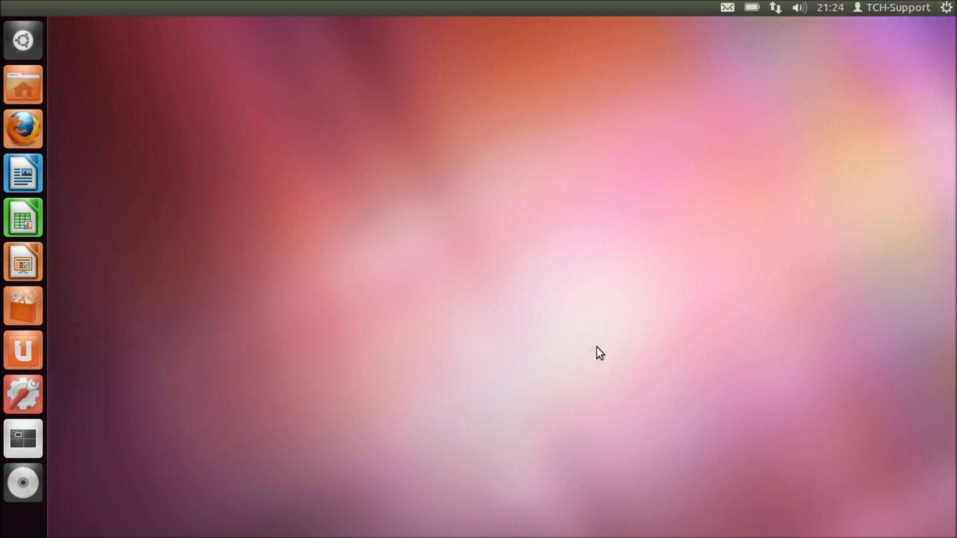
# Step: Find and launch the system monitor (Systemüberwachung) and show its file systems overview (Dateisysteme)
pyautogui.press('super')
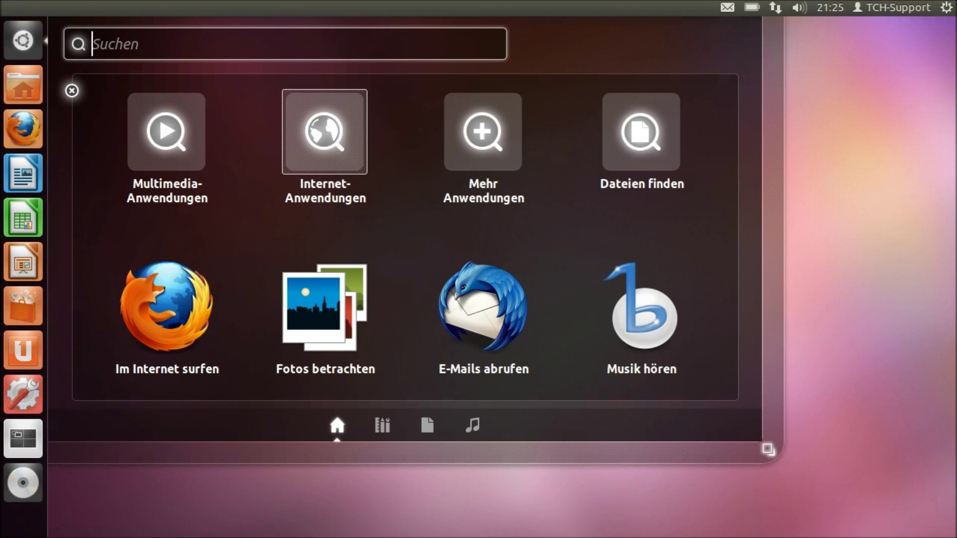
pyautogui.write('syste')
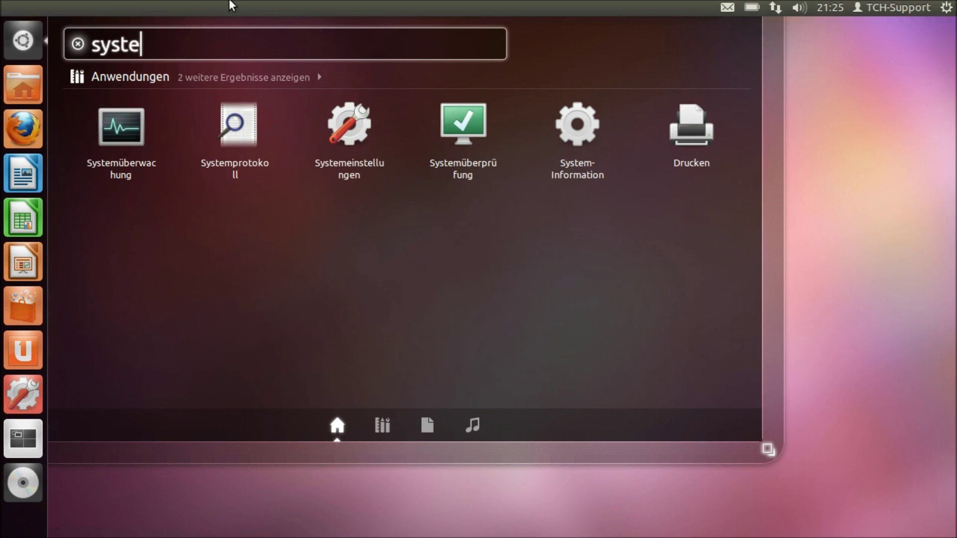
pyautogui.click(134, 132)
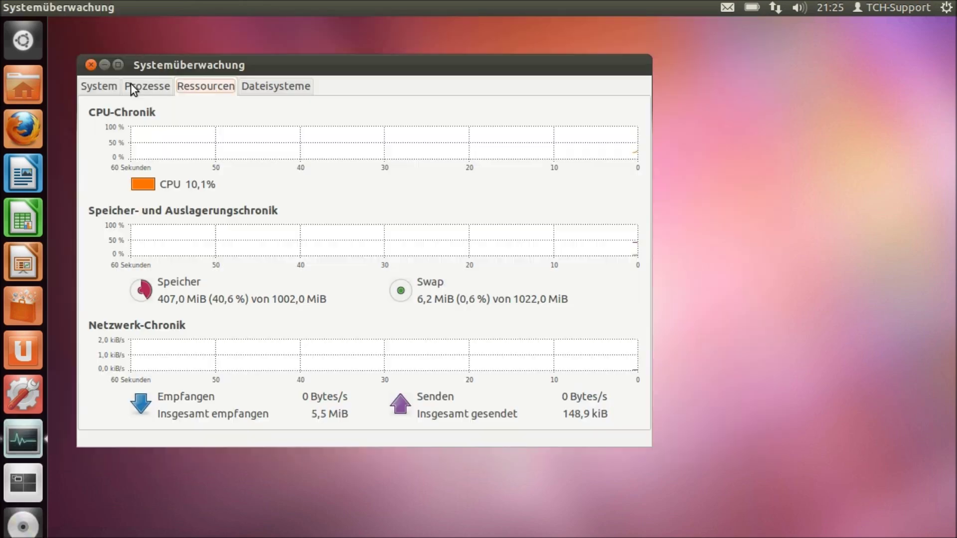
pyautogui.click(278, 92)
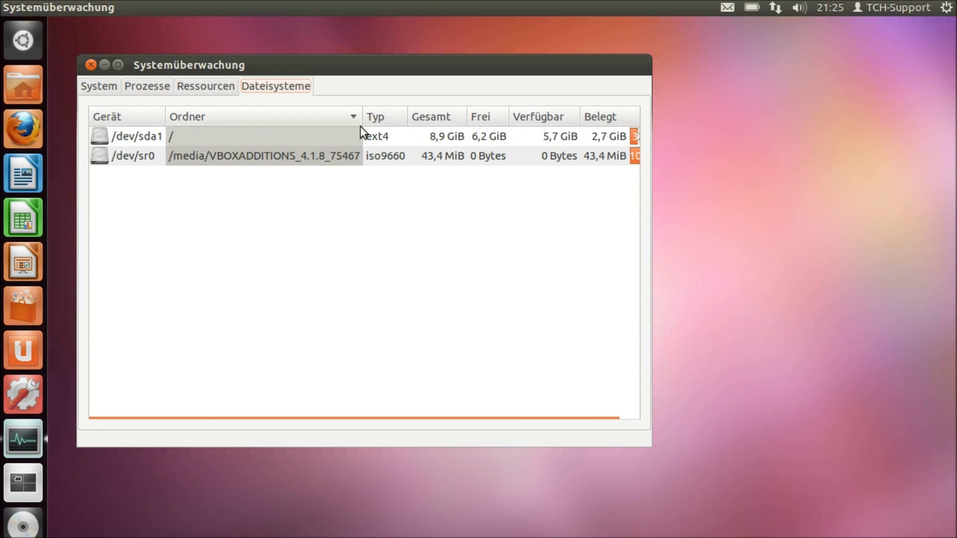
# Step: Narrow the Ordner column to reveal the usage bars and highlight the /dev/sr0 and /dev/sda1 entries
pyautogui.moveTo(361, 118); pyautogui.dragTo(221, 117)
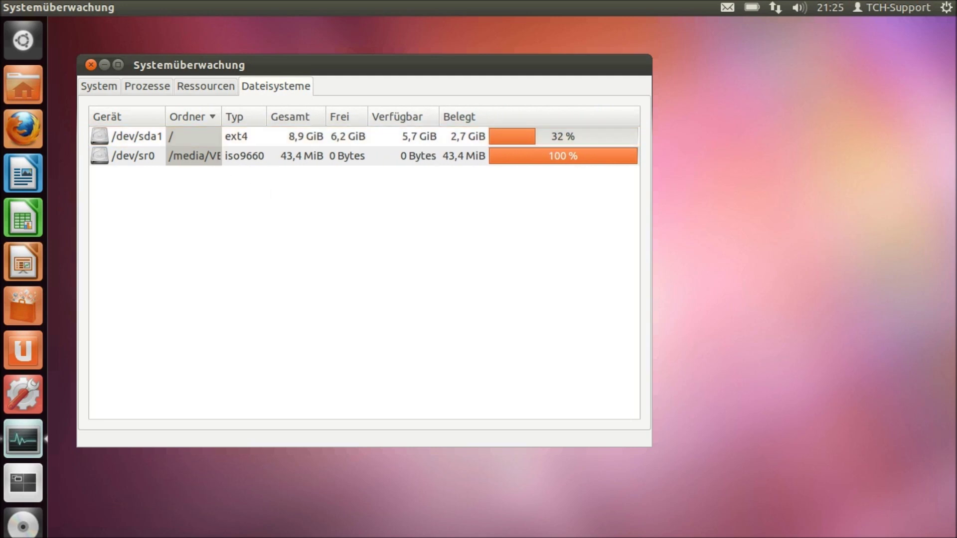
pyautogui.click(413, 144)
pyautogui.click(415, 156)
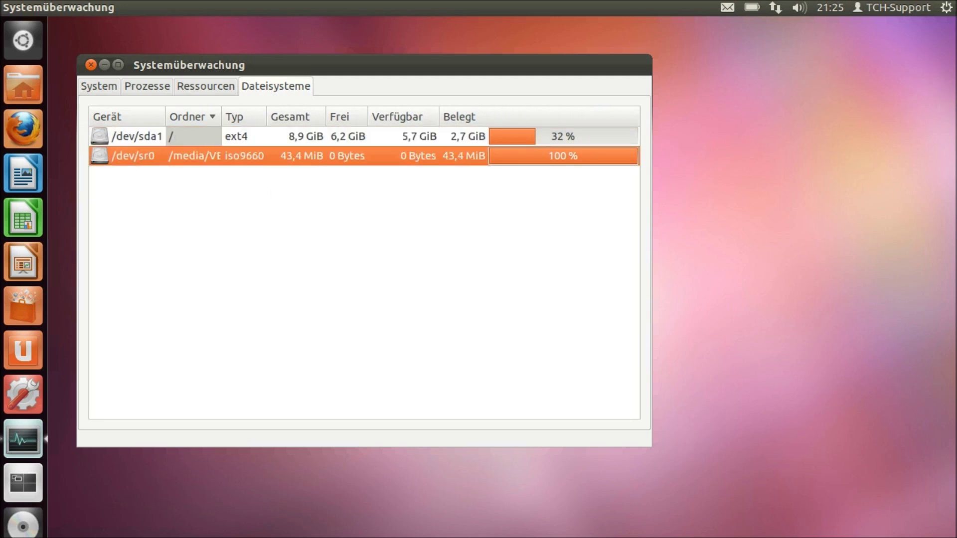
pyautogui.click(513, 134)
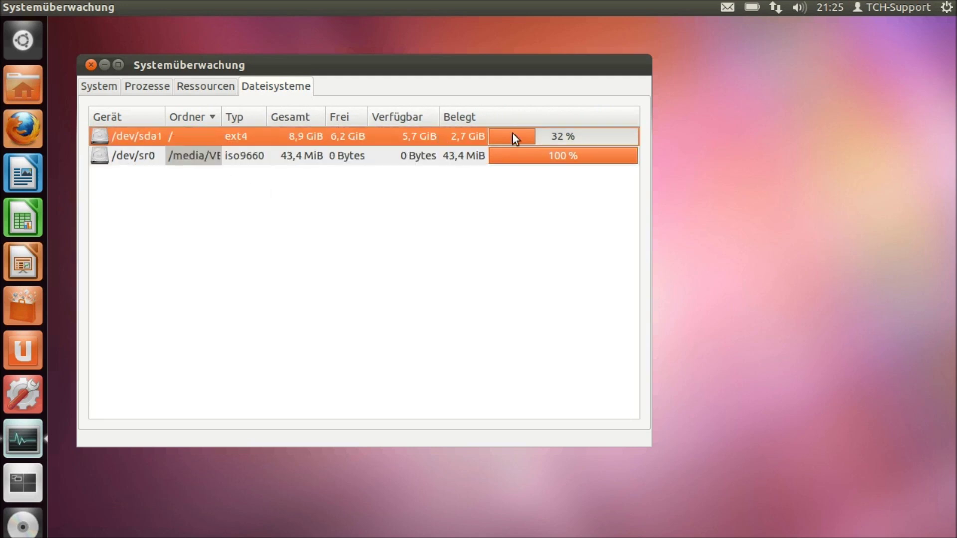
# Step: View the resource charts (Ressourcen) and the process list (Prozesse), and return to the file systems overview
pyautogui.click(228, 92)
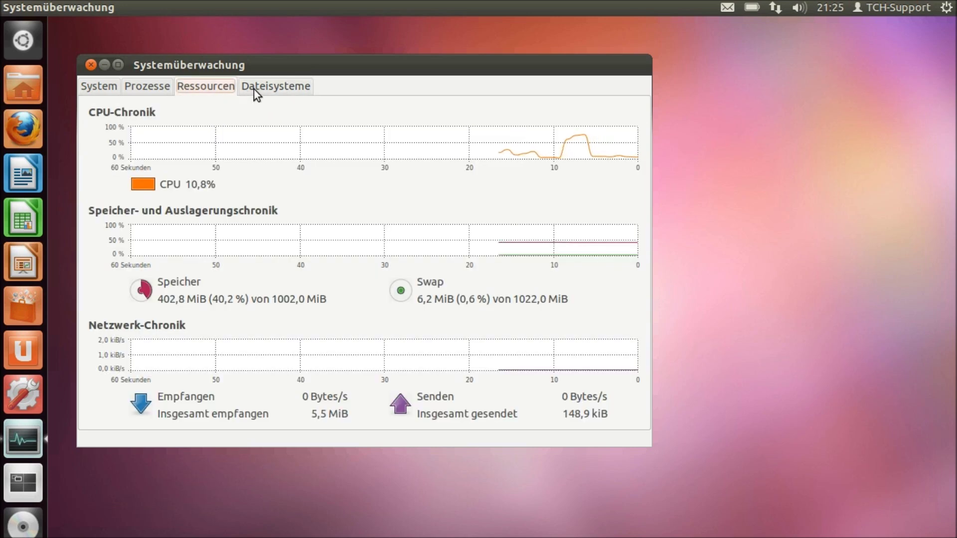
pyautogui.click(167, 85)
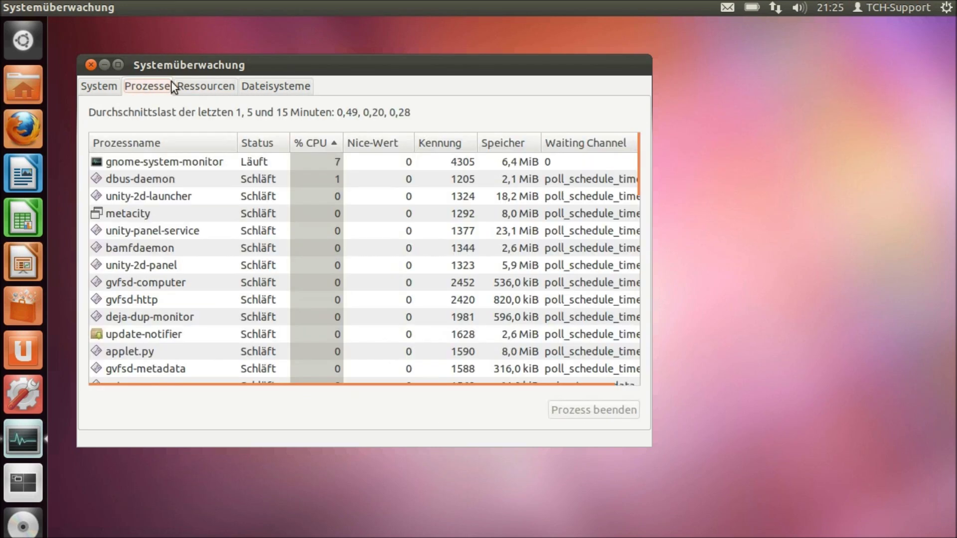
pyautogui.click(249, 82)
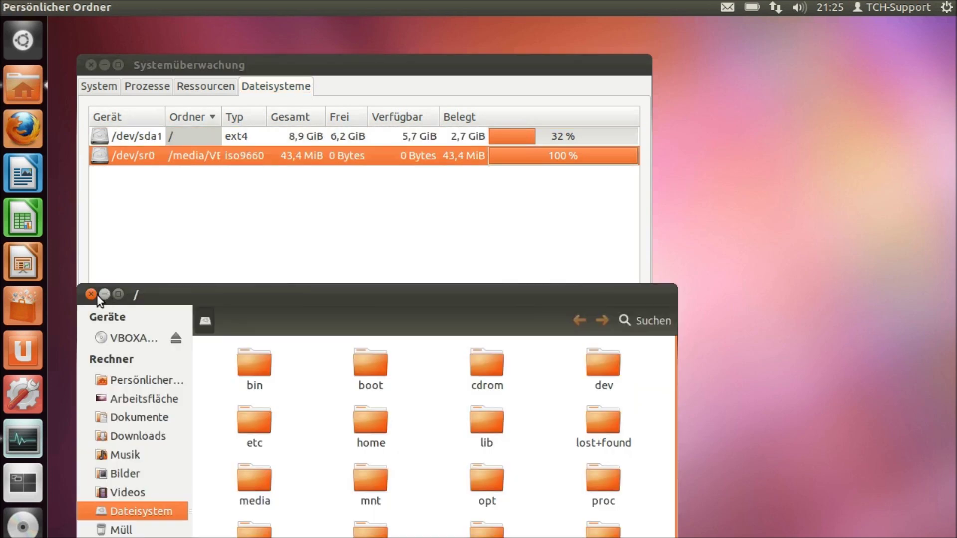
# Step: View the root folder through the /dev/sda1 entry, close the file browser windows and minimize the system monitor
pyautogui.click(93, 295)
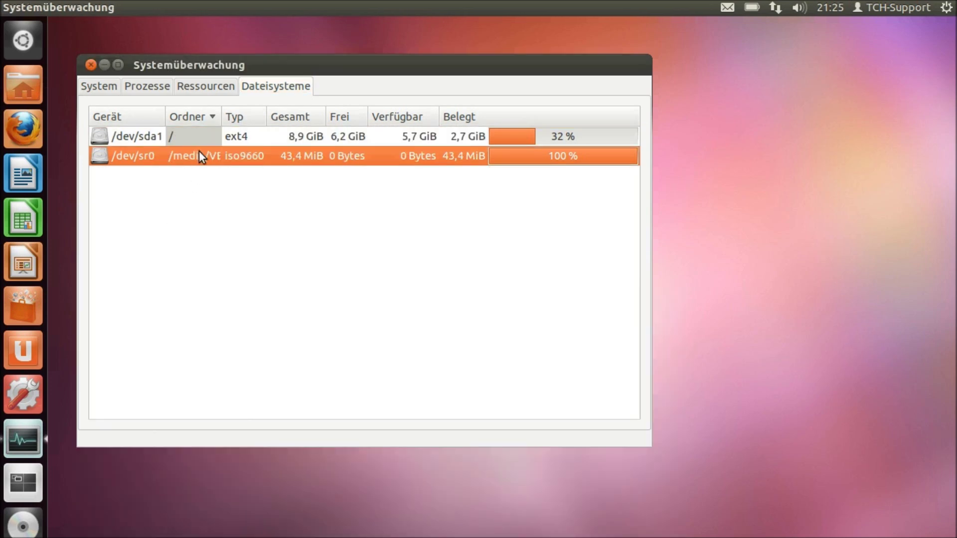
pyautogui.click(188, 140)
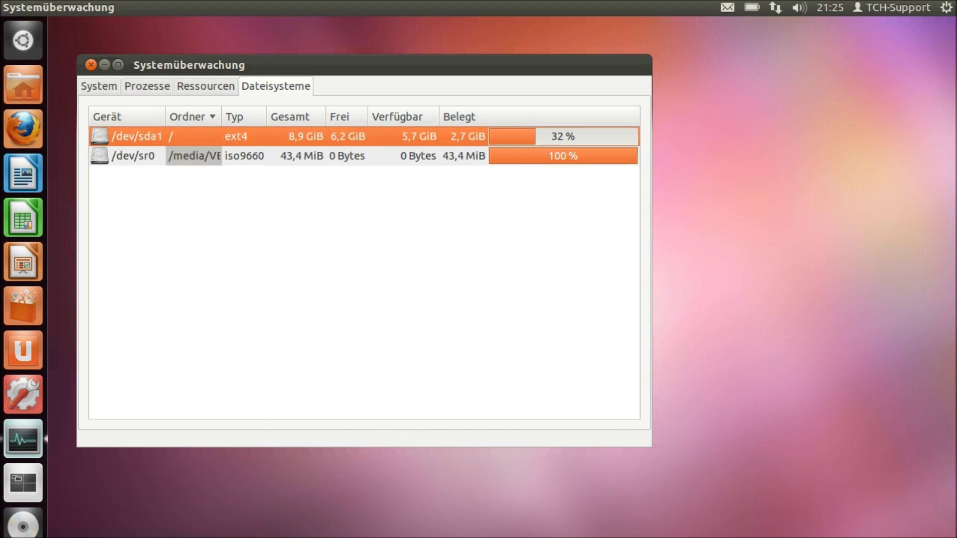
pyautogui.doubleClick(187, 138)
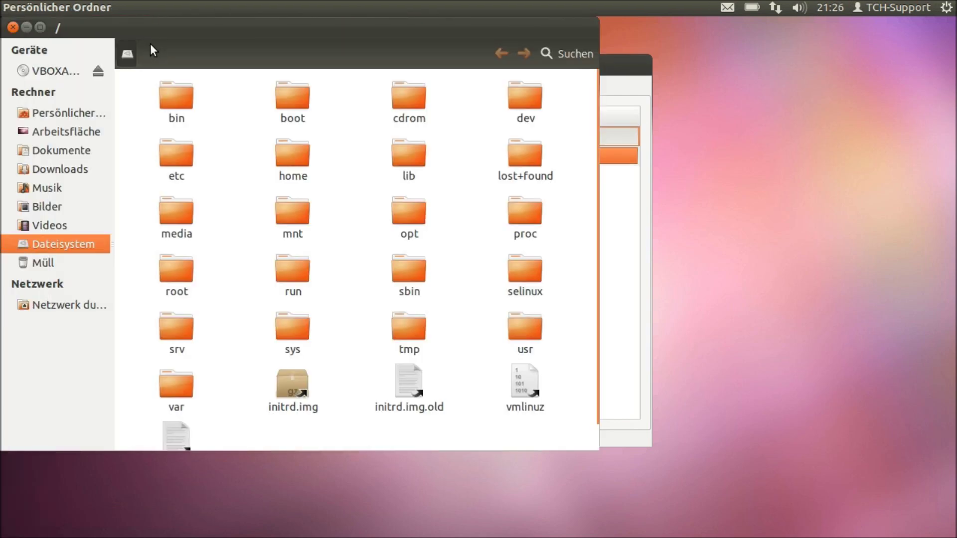
pyautogui.click(13, 28)
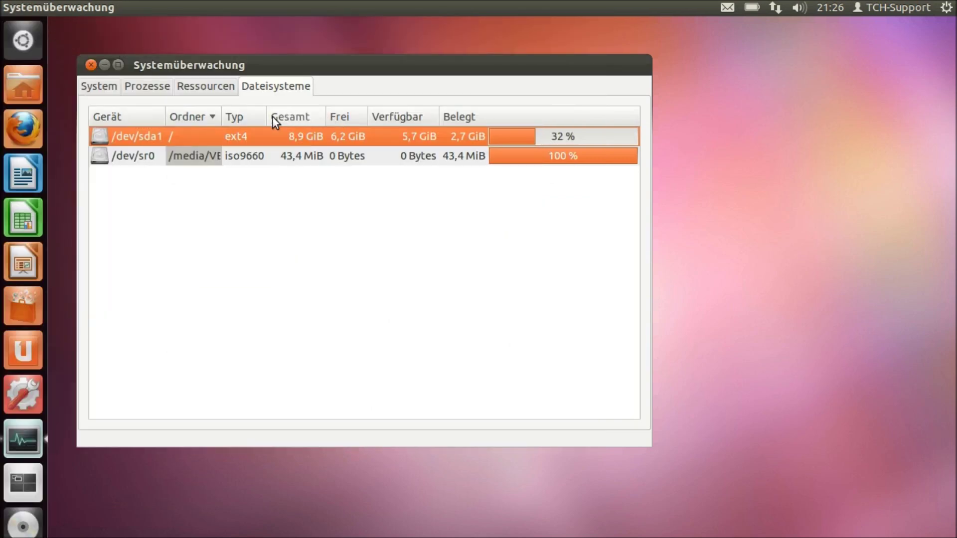
pyautogui.click(104, 64)
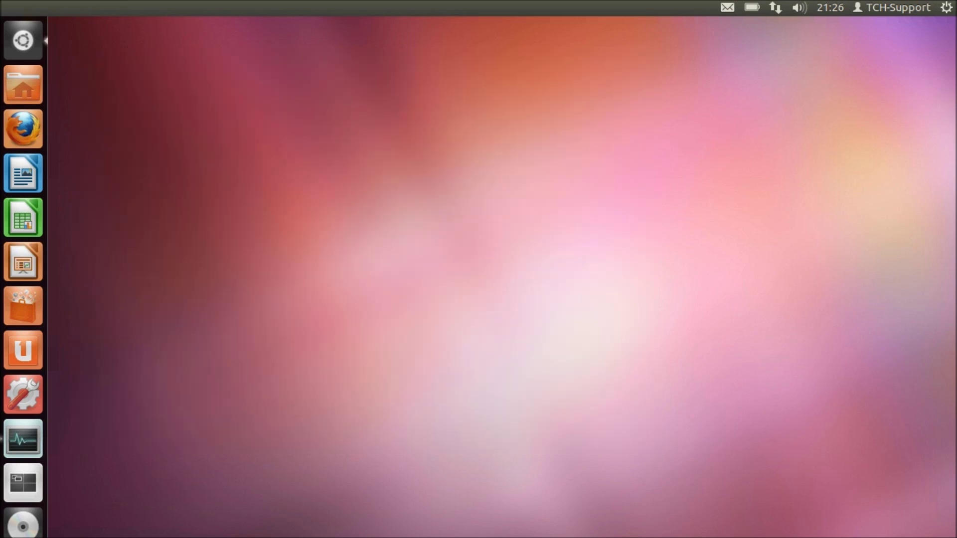
# Step: Search the applications for "fest" and launch the disk usage analyzer (Festplattenbelegung analysieren)
pyautogui.press('super')
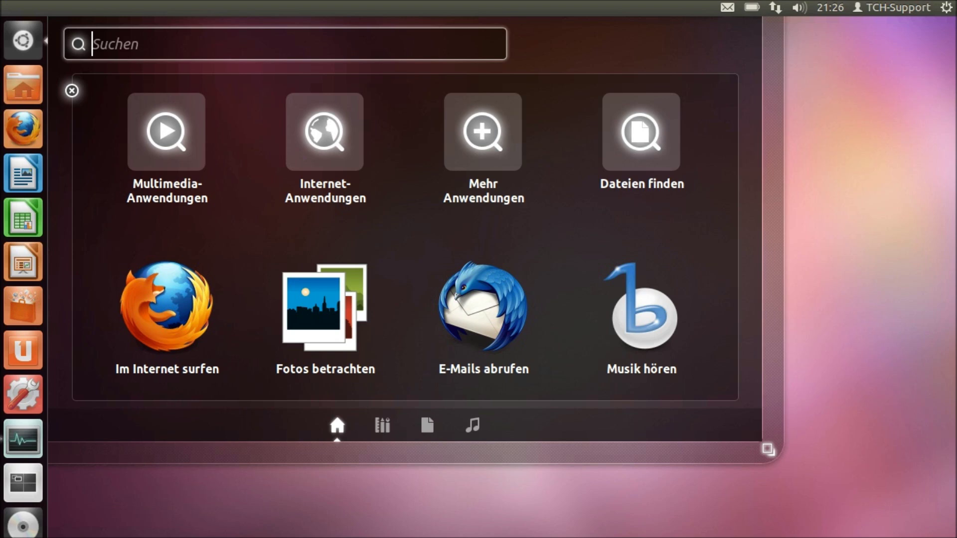
pyautogui.write('fest')
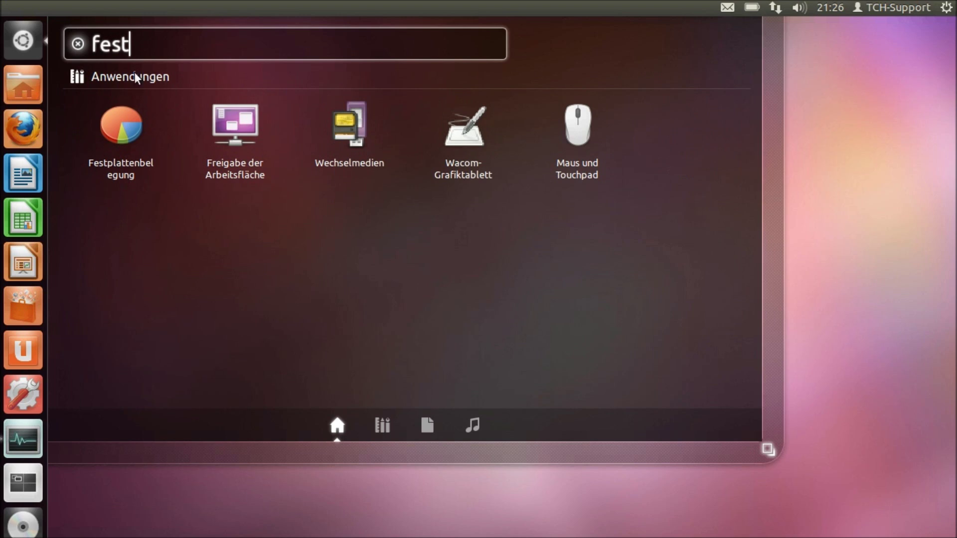
pyautogui.click(120, 131)
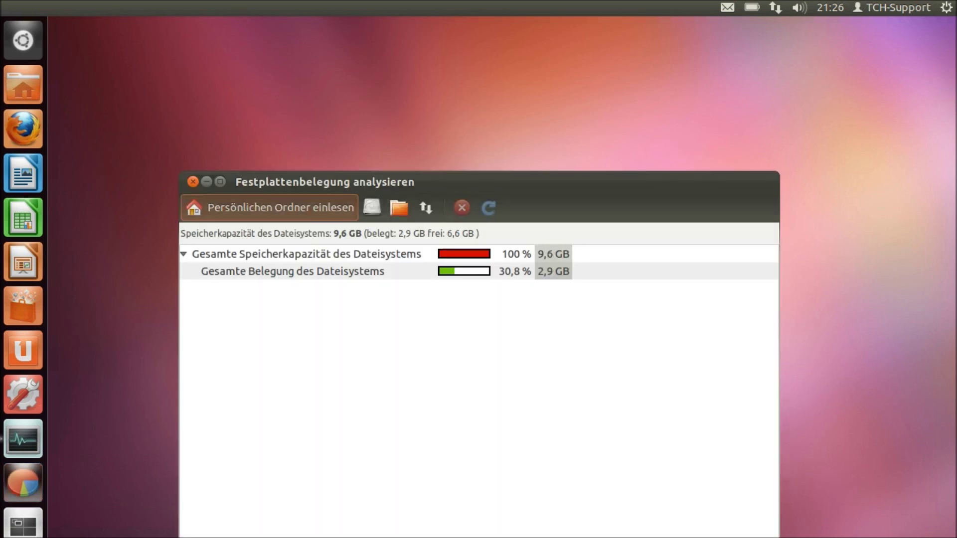
pyautogui.rightClick(306, 187)
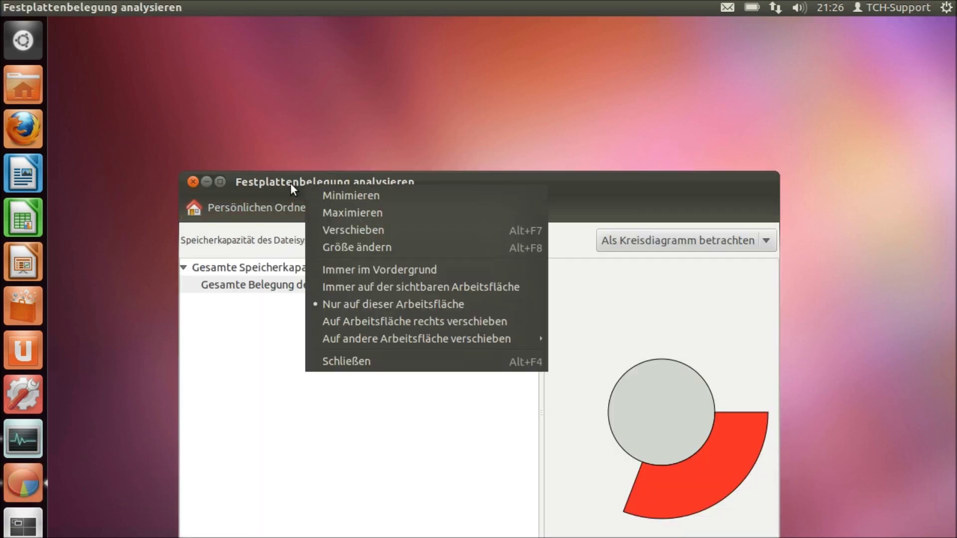
pyautogui.click(291, 183)
pyautogui.rightClick(290, 184)
pyautogui.click(314, 263)
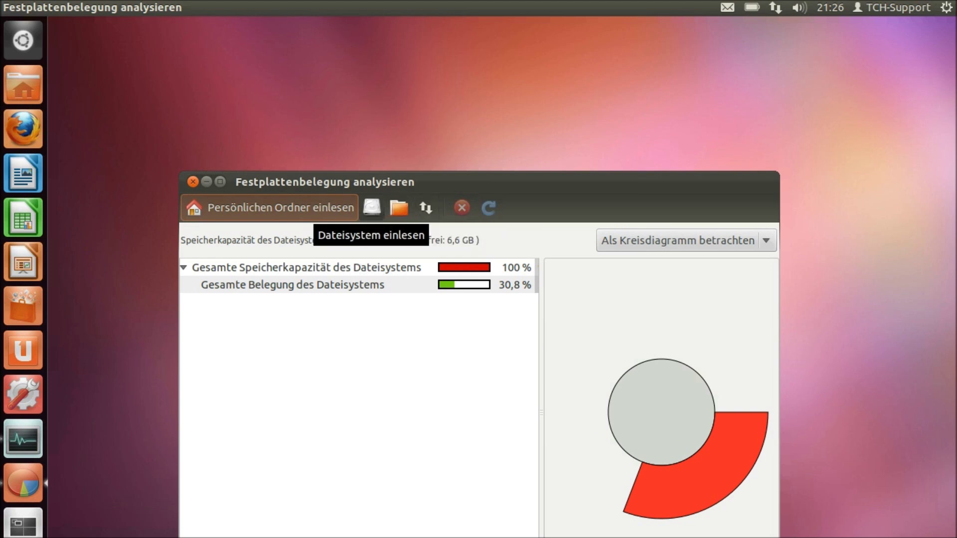
# Step: Scan the entire file system and look through the list of folders with their sizes
pyautogui.click(375, 215)
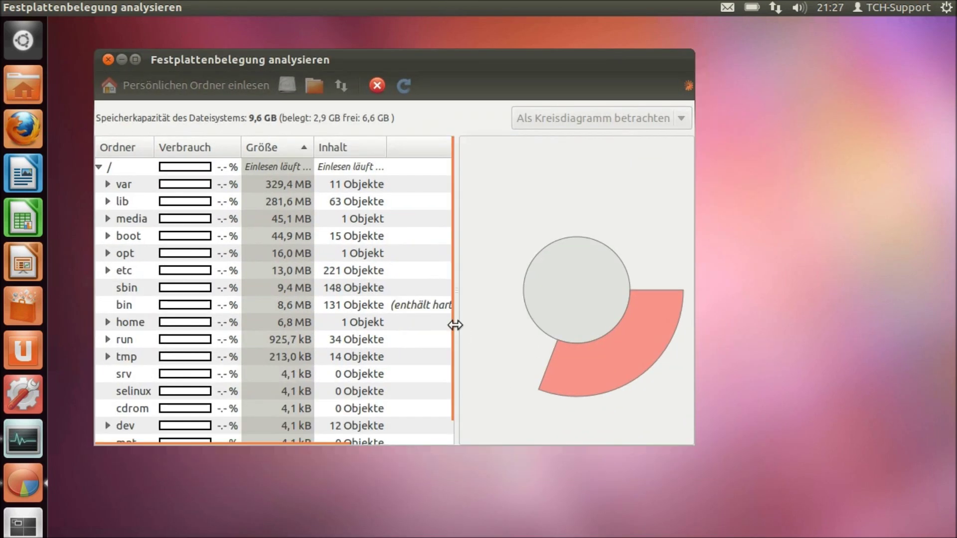
pyautogui.scroll(-1, 460, 316)
pyautogui.scroll(-3, 460, 316)
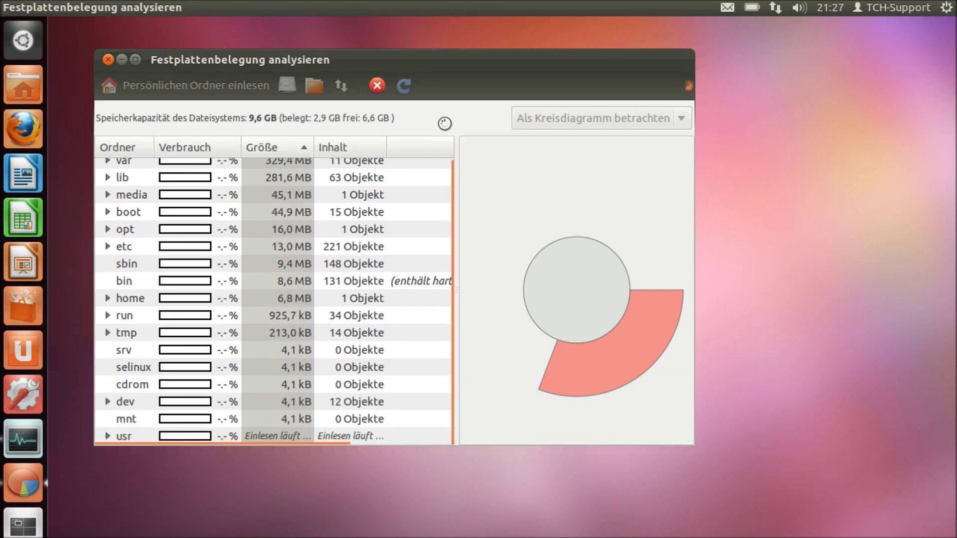
pyautogui.scroll(1, 447, 173)
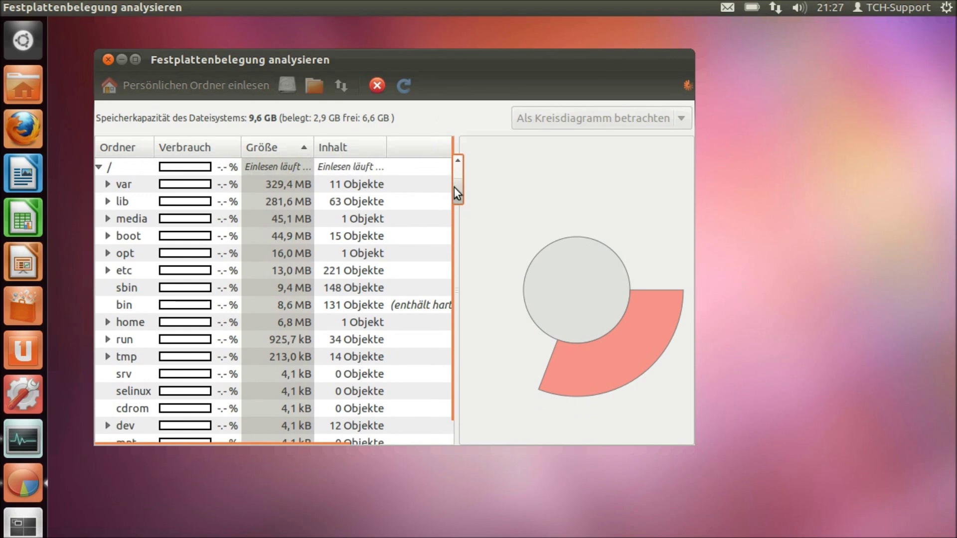
pyautogui.scroll(-1, 459, 190)
pyautogui.scroll(1, 458, 217)
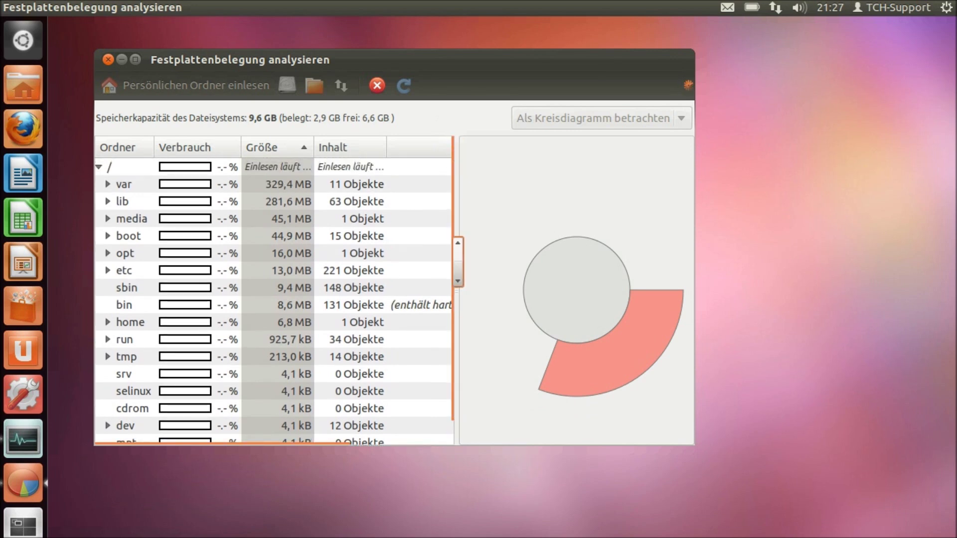
pyautogui.scroll(-1, 437, 185)
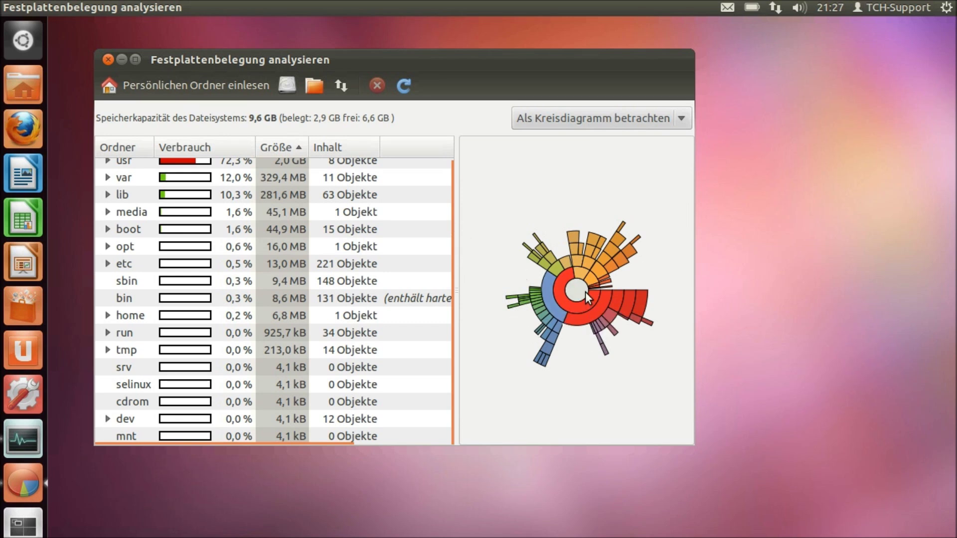
# Step: View the scanned disk usage as a tree map and return to the pie chart display (Kreisdiagramm)
pyautogui.click(583, 119)
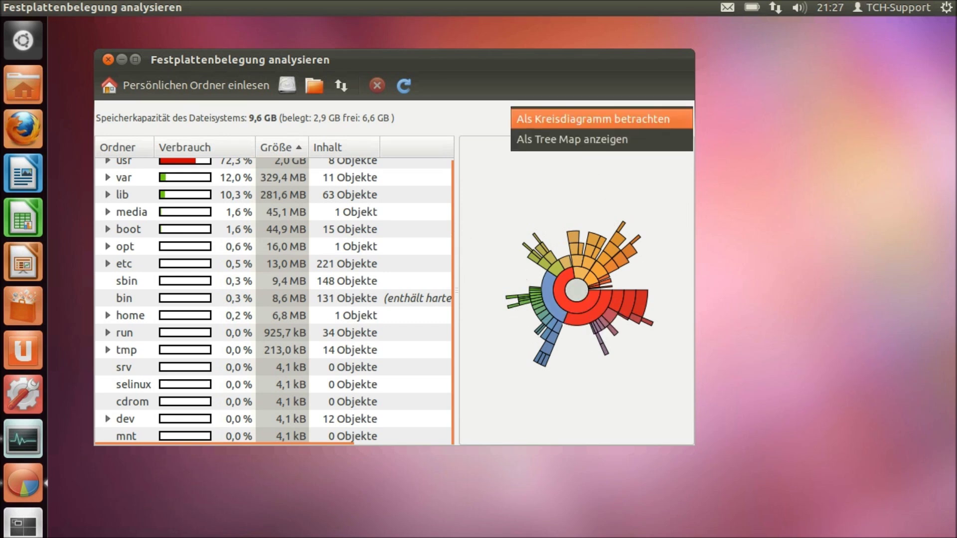
pyautogui.click(581, 140)
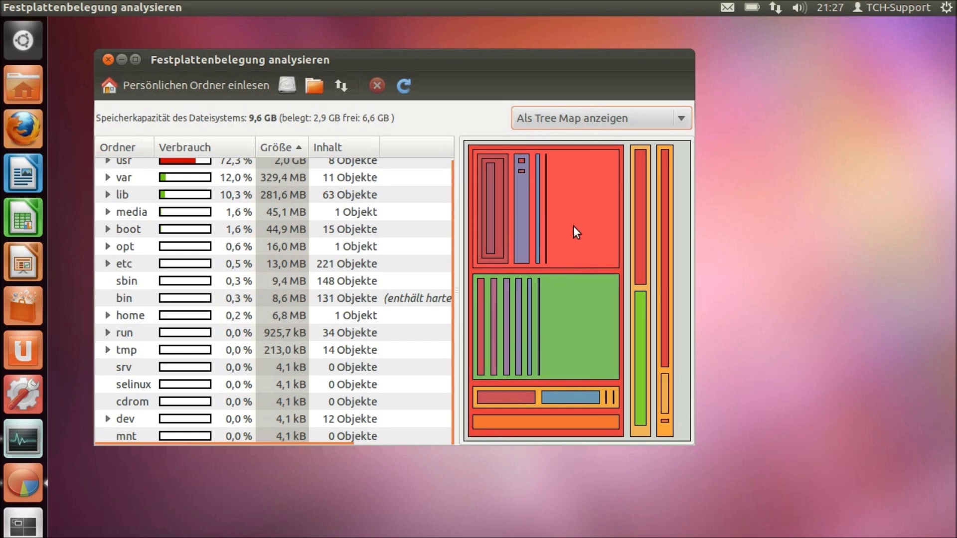
pyautogui.click(613, 126)
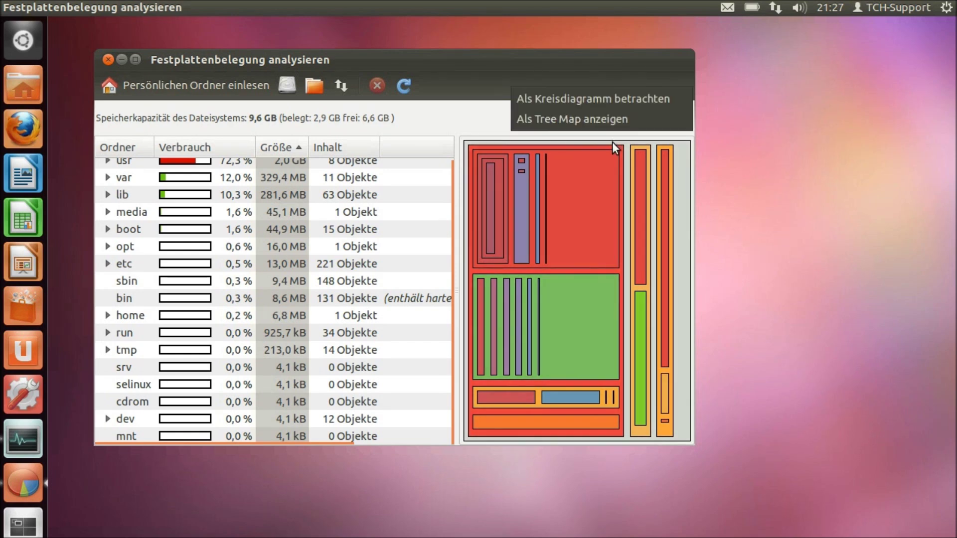
pyautogui.click(613, 98)
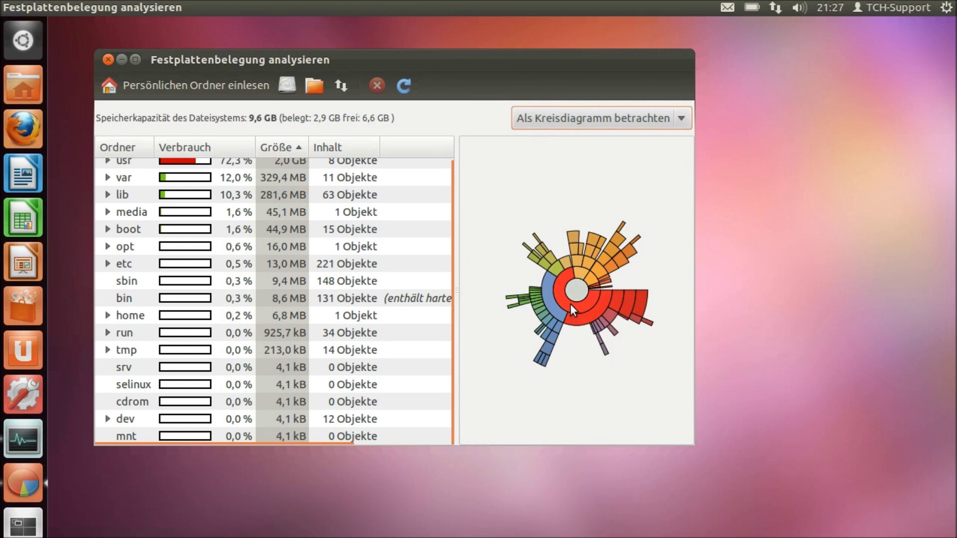
# Step: Explore the usr folder and its subfolders in the pie chart, return to the root level and quit the analyzer
pyautogui.moveTo(571, 304)
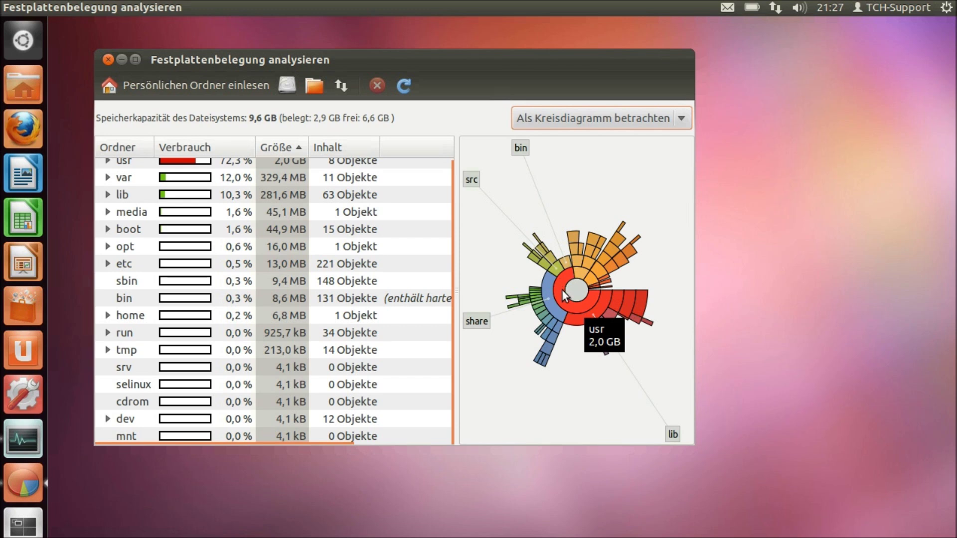
pyautogui.click(562, 290)
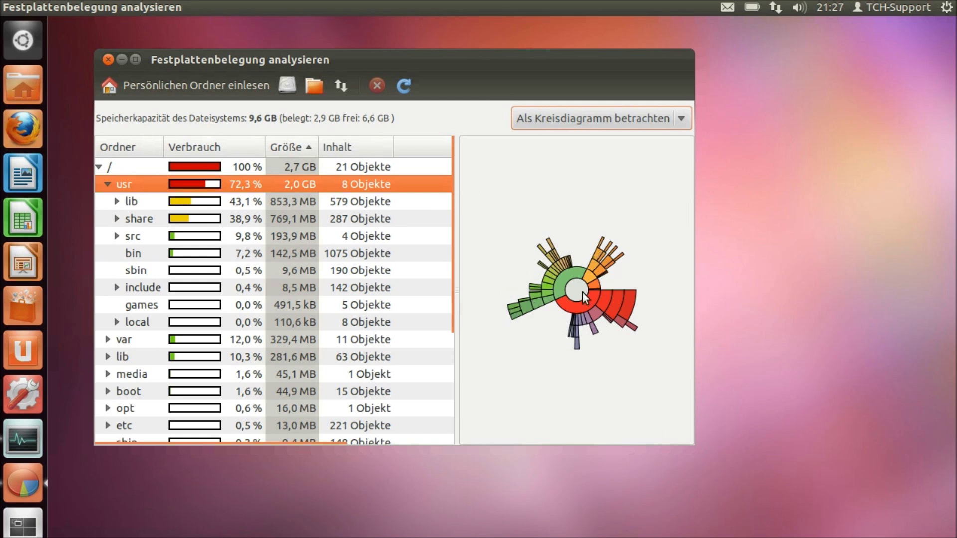
pyautogui.moveTo(563, 285)
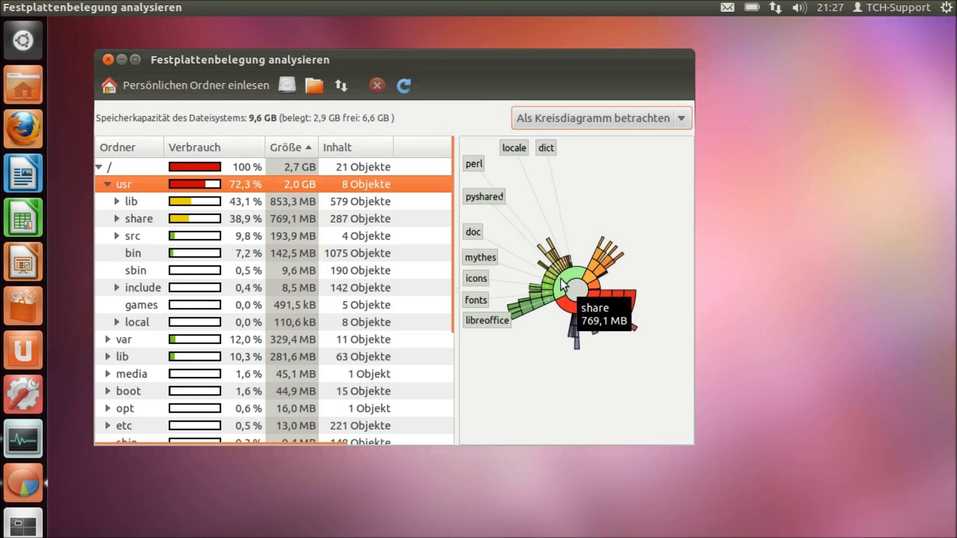
pyautogui.moveTo(606, 301)
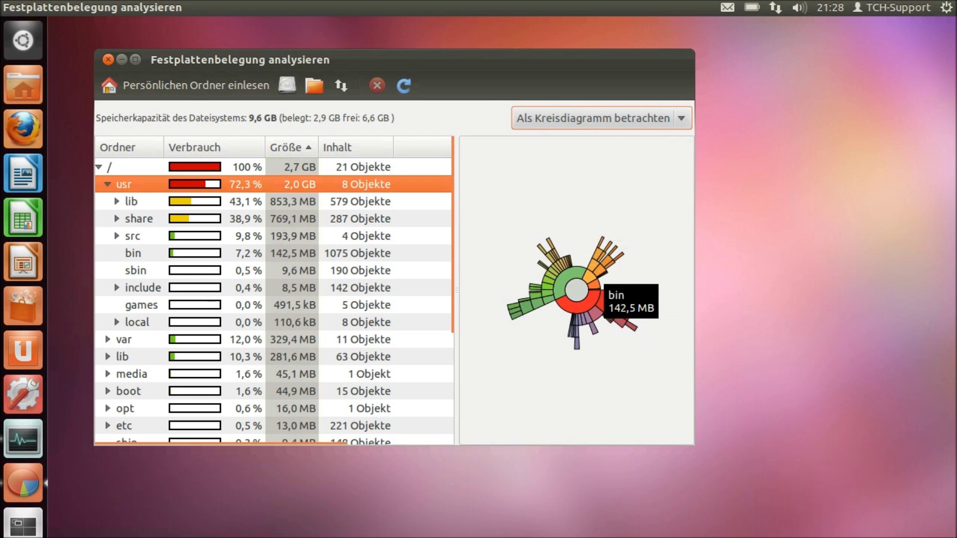
pyautogui.click(576, 290)
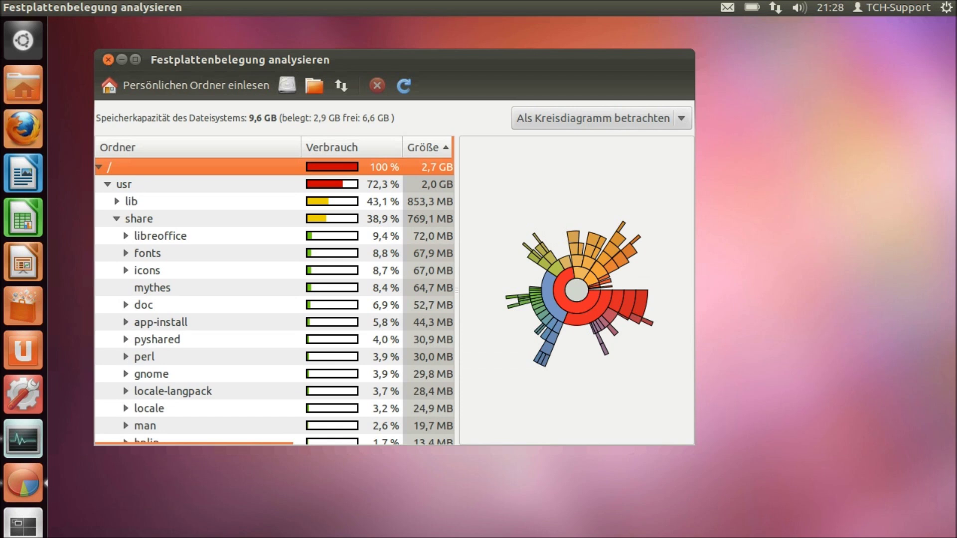
pyautogui.hotkey('ctrl', 'q')
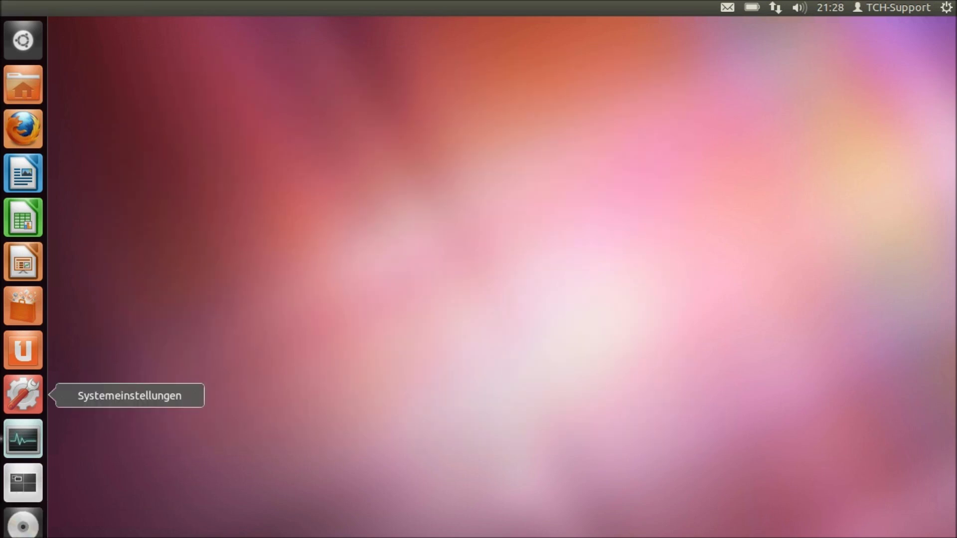
# Step: Bring up the system monitor's resource graphs (Ressourcen) and open the home folder to watch its effect on the CPU history
pyautogui.click(31, 429)
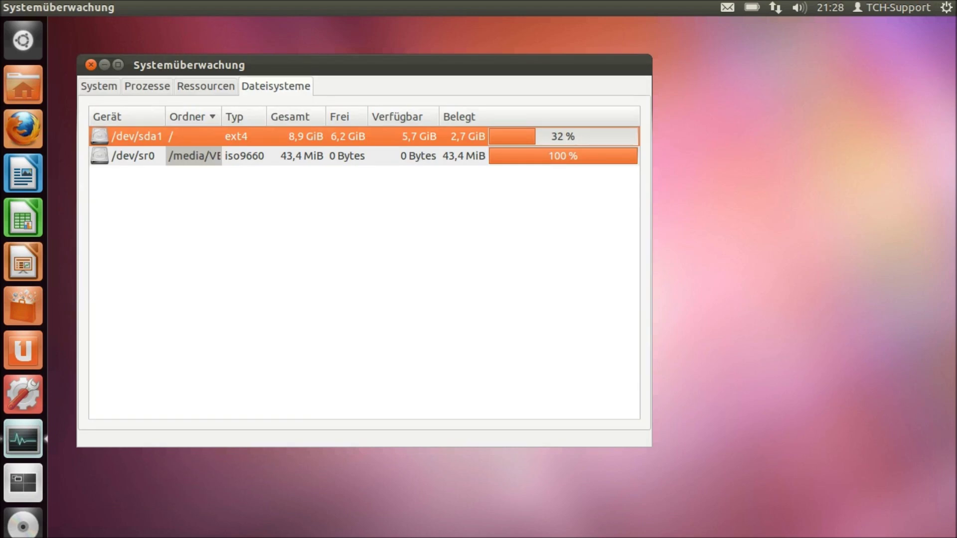
pyautogui.click(197, 86)
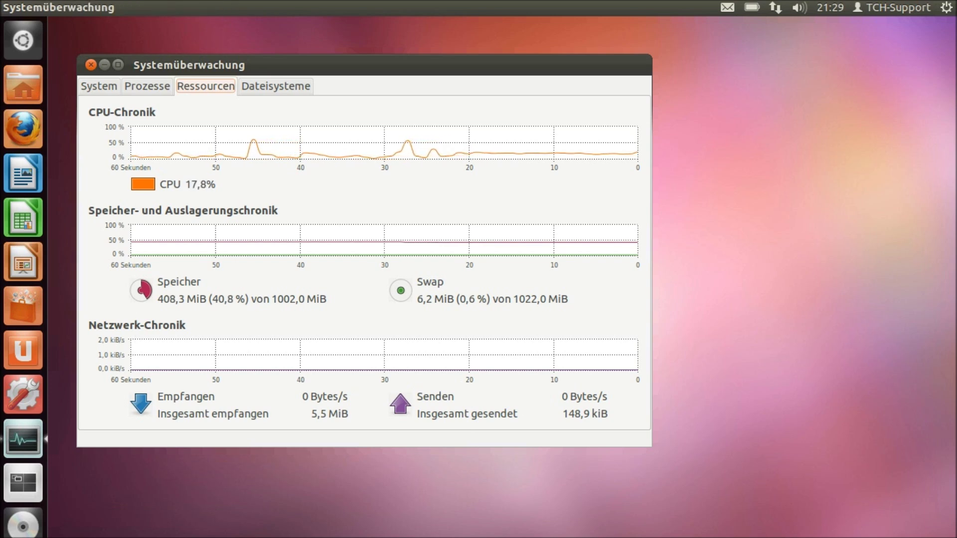
pyautogui.click(32, 102)
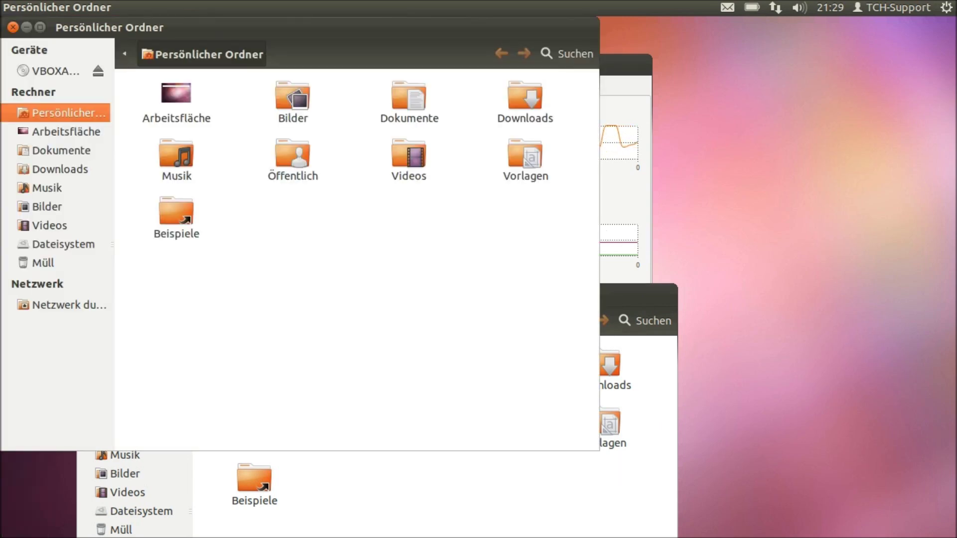
pyautogui.click(619, 222)
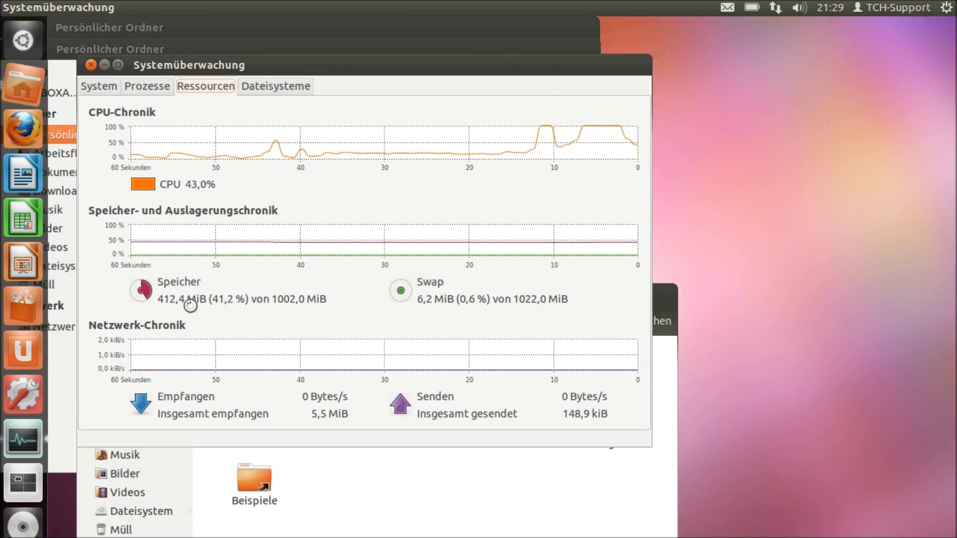
# Step: Open the memory graph's colour chooser, cancel it, and close all open home folder windows
pyautogui.click(143, 289)
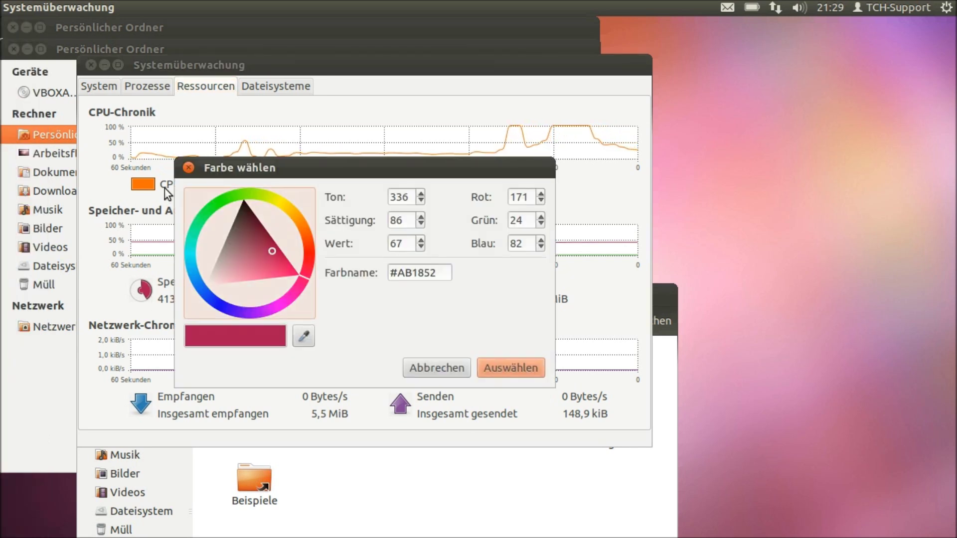
pyautogui.press('Escape')
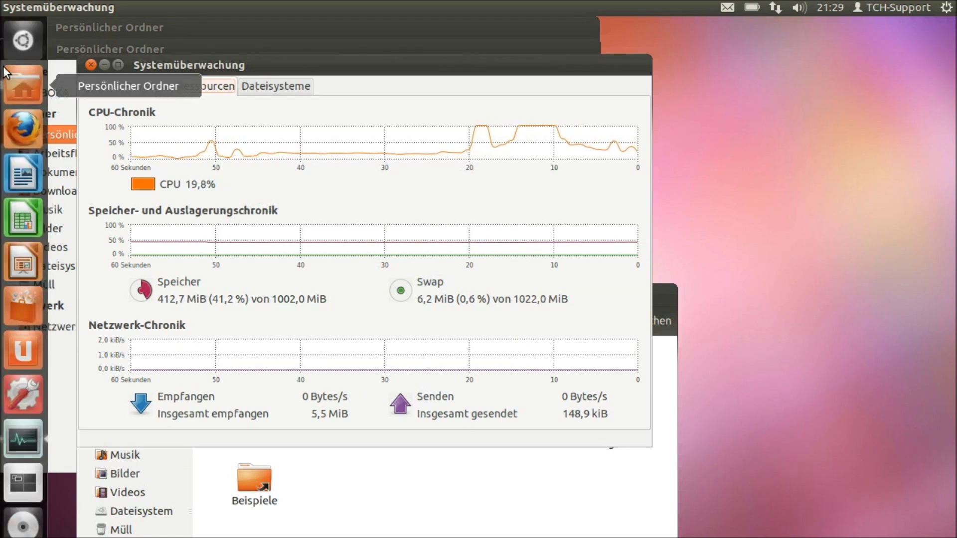
pyautogui.rightClick(24, 84)
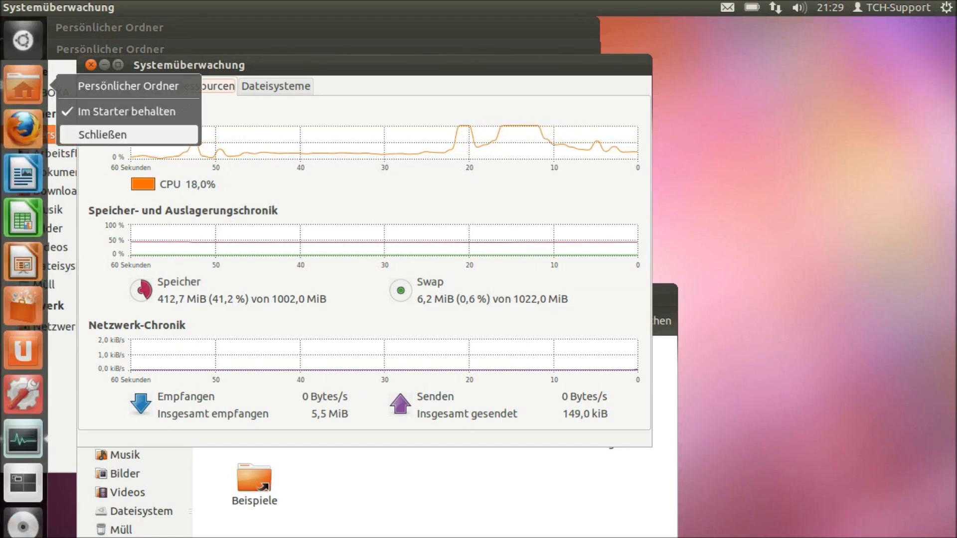
pyautogui.click(101, 135)
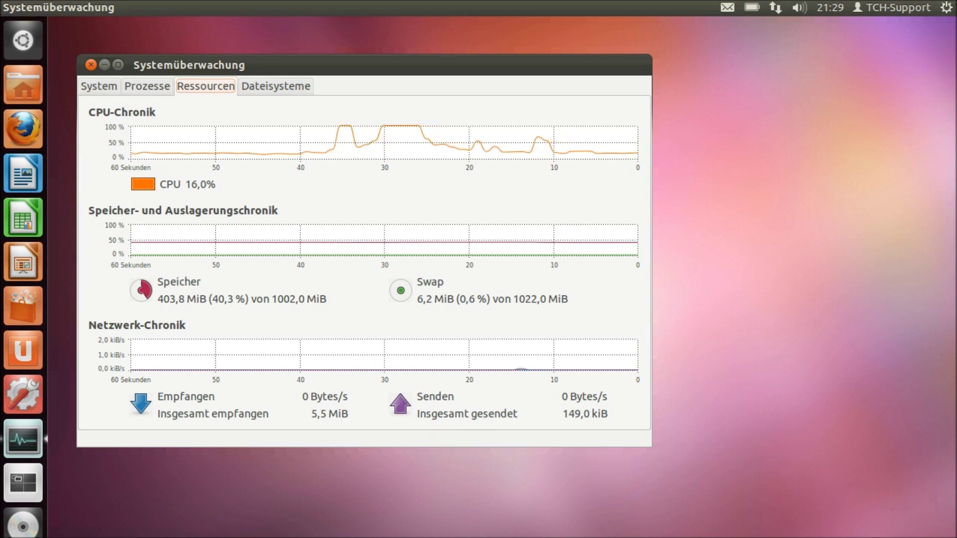
# Step: Show the process list (Prozesse), sort it by status with running processes first, and select gnome-system-monitor
pyautogui.click(160, 90)
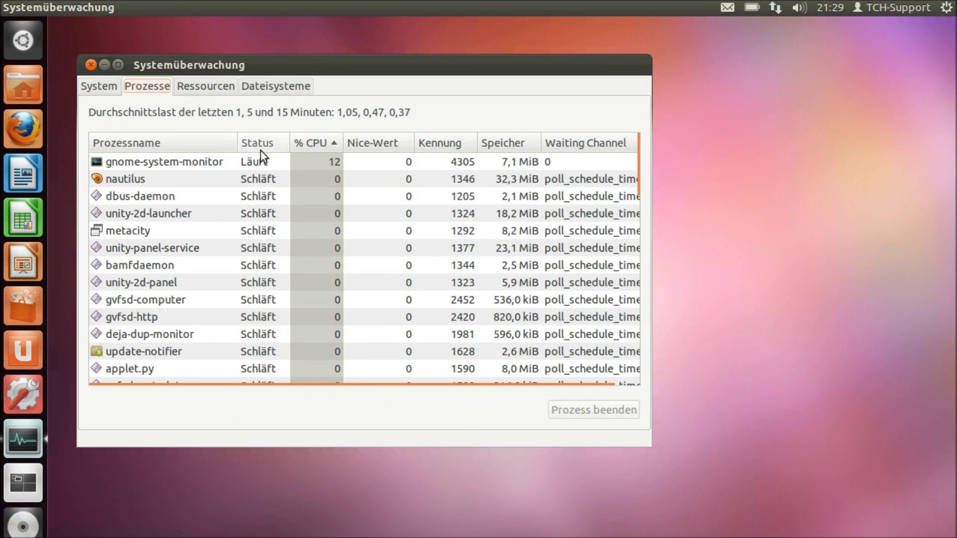
pyautogui.click(260, 143)
pyautogui.click(259, 144)
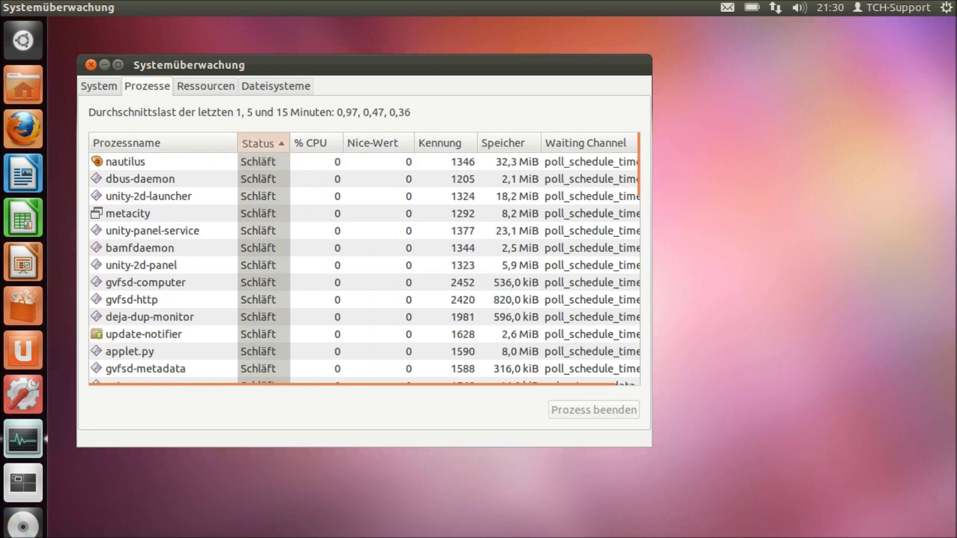
pyautogui.click(257, 144)
pyautogui.click(253, 163)
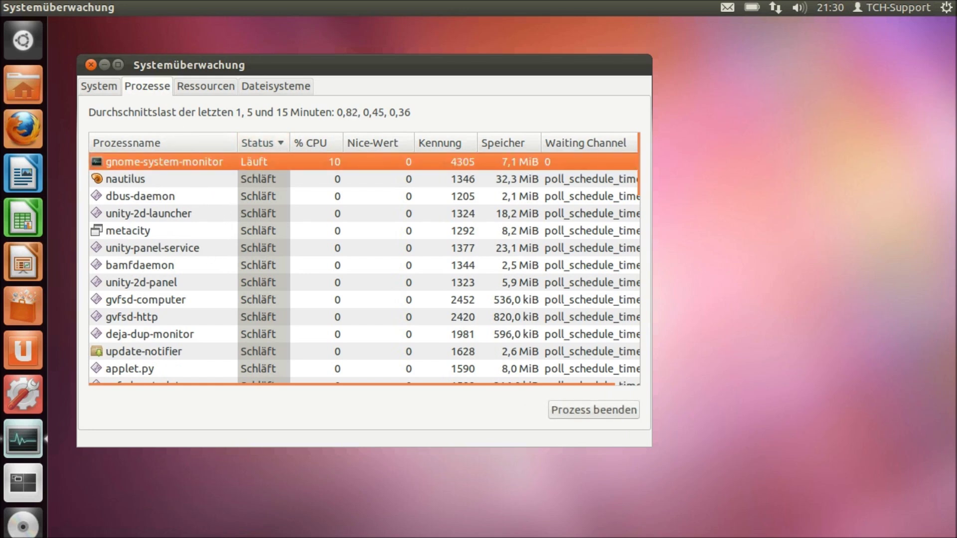
# Step: Sort the processes by % CPU, open the home folder to observe its load, and close the folder window
pyautogui.click(309, 145)
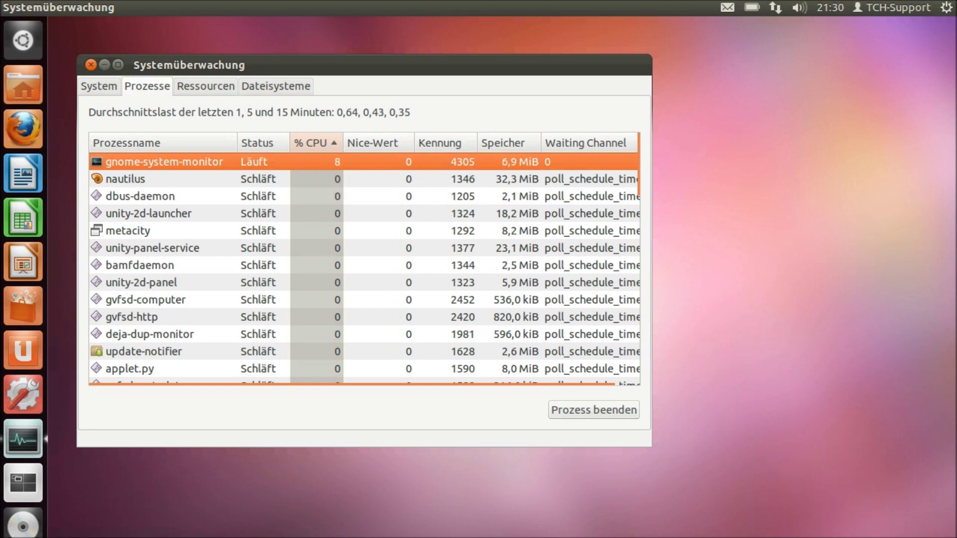
pyautogui.click(42, 86)
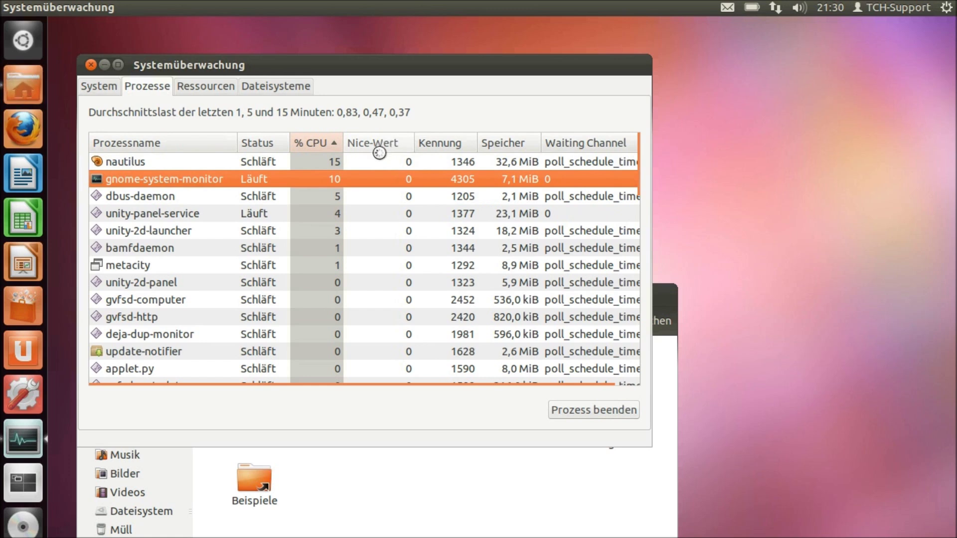
pyautogui.click(428, 472)
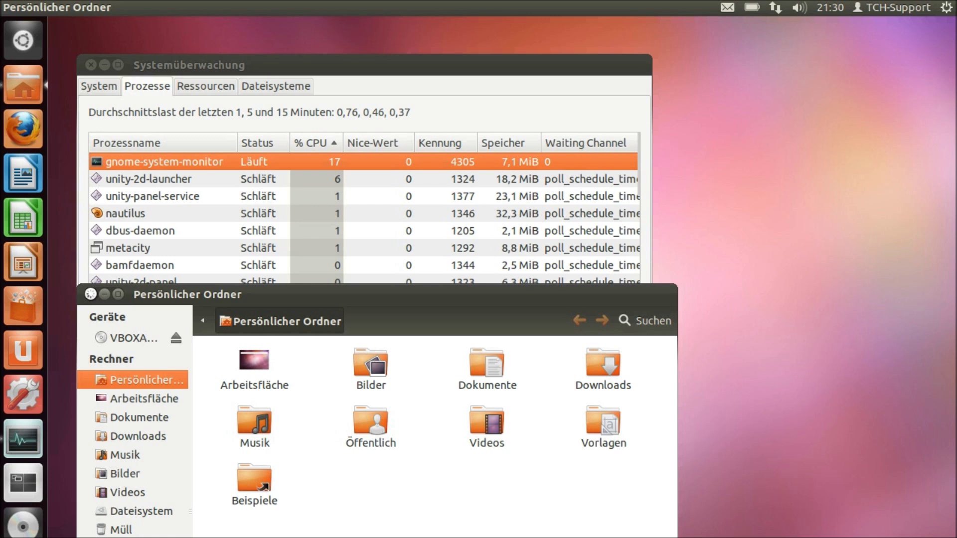
pyautogui.click(92, 293)
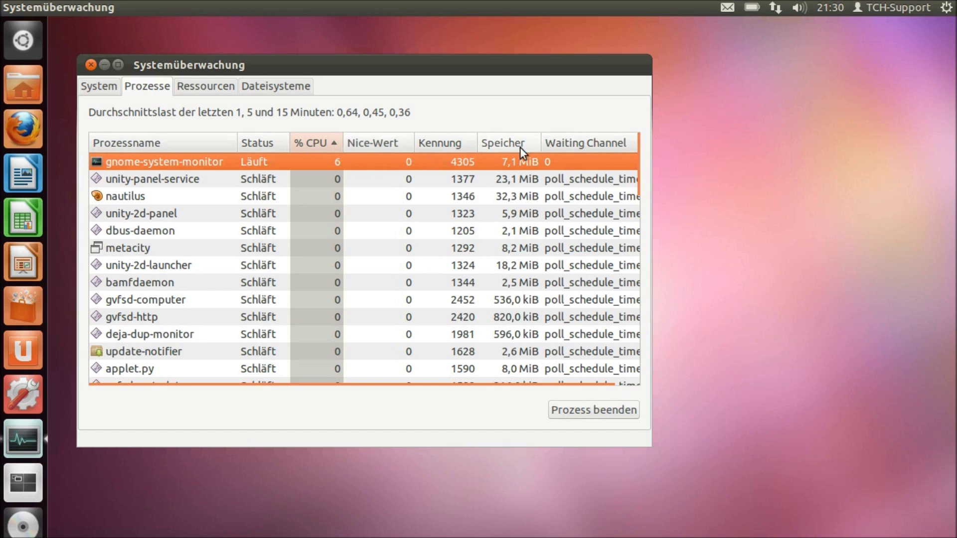
# Step: Sort the processes by memory usage (Speicher) with the largest first, and close the system monitor
pyautogui.click(504, 143)
pyautogui.click(503, 143)
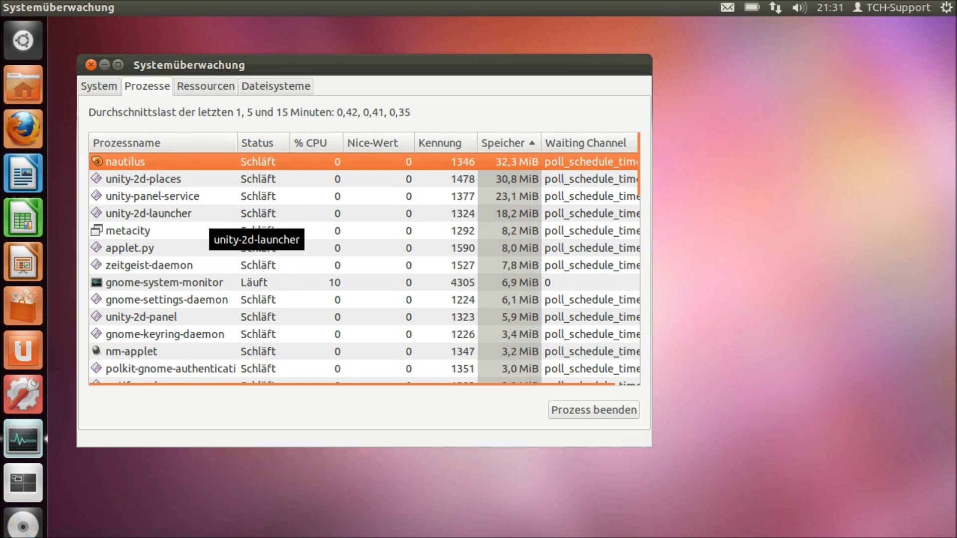
pyautogui.click(90, 66)
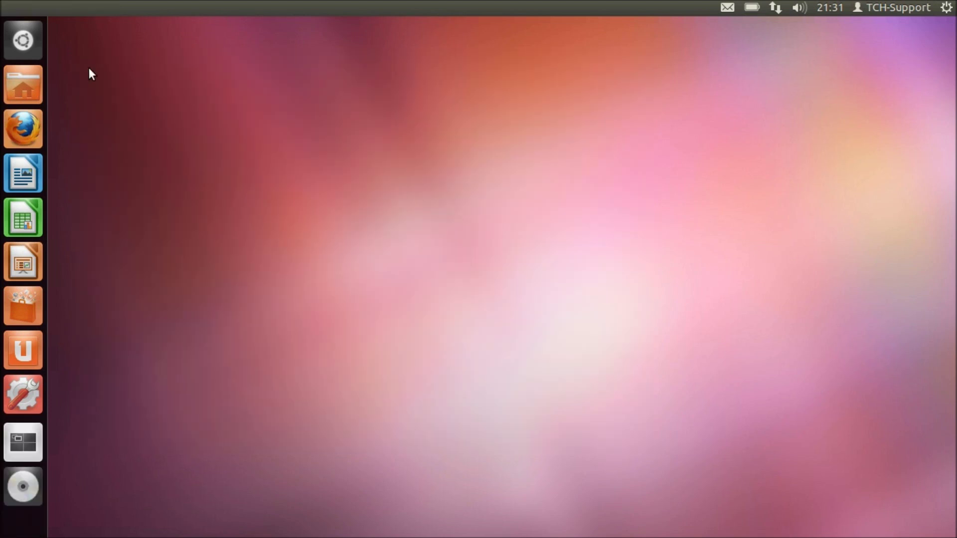
# Step: Open the Ubuntu Software Center, list the installed software, and select Simple Scan in the Grafik category
pyautogui.click(44, 299)
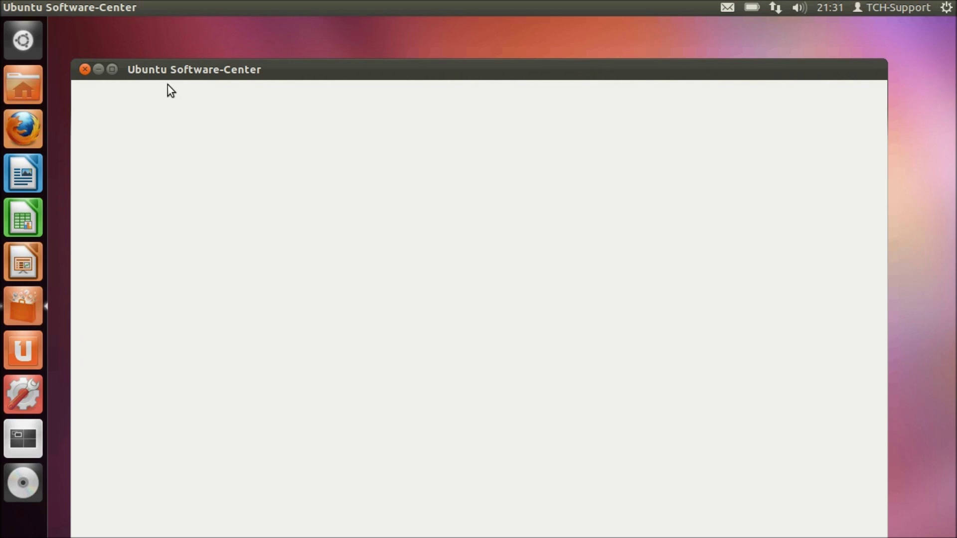
pyautogui.moveTo(165, 71); pyautogui.dragTo(144, 29)
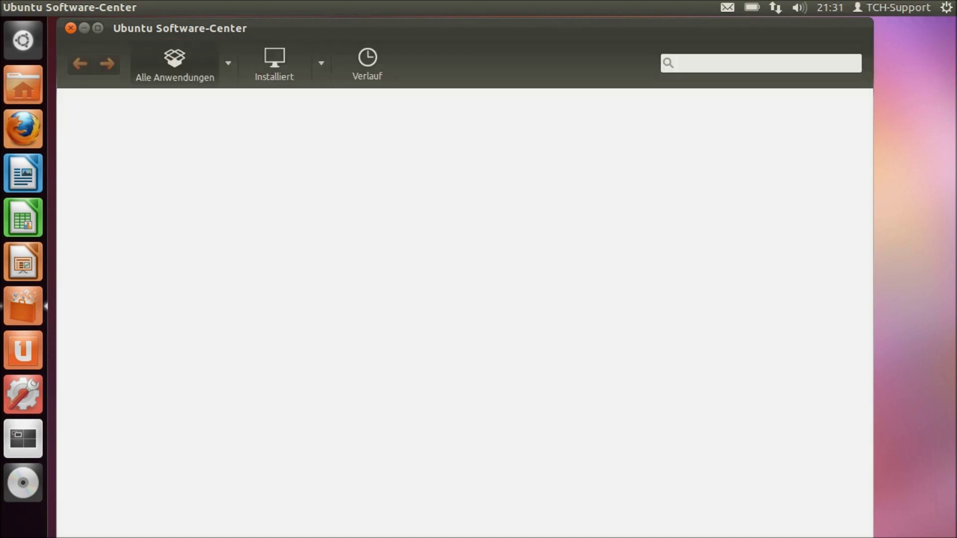
pyautogui.click(270, 66)
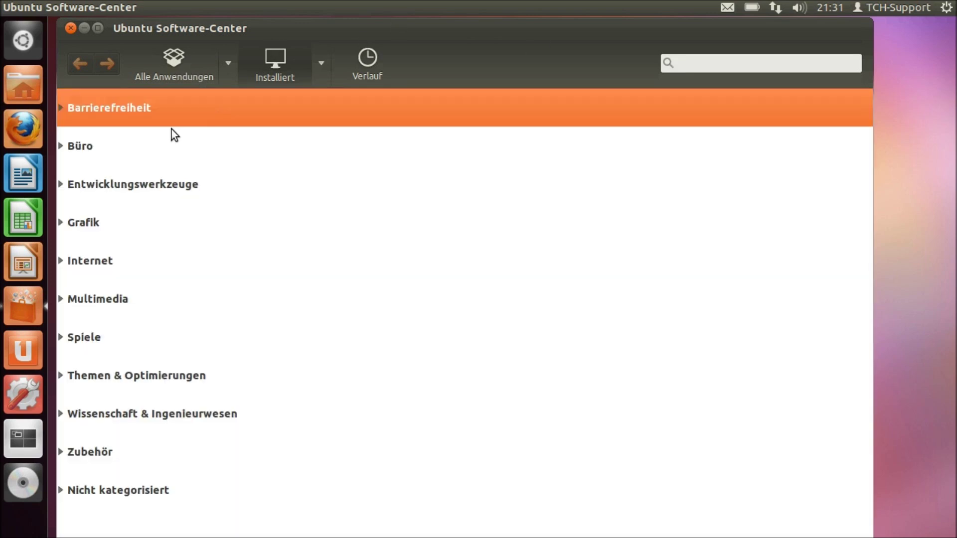
pyautogui.click(187, 221)
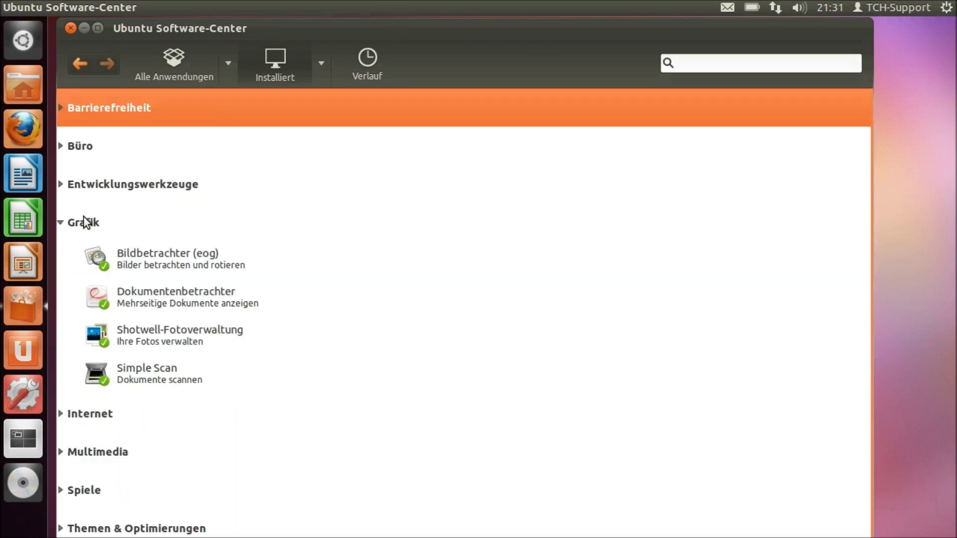
pyautogui.click(152, 382)
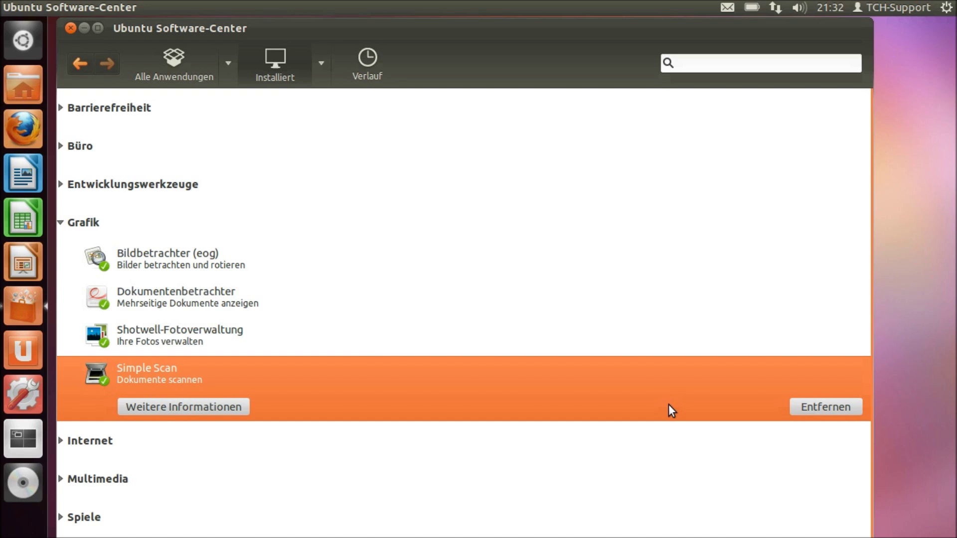
# Step: Collapse and re-expand the Grafik category, and close the Software Center
pyautogui.click(678, 64)
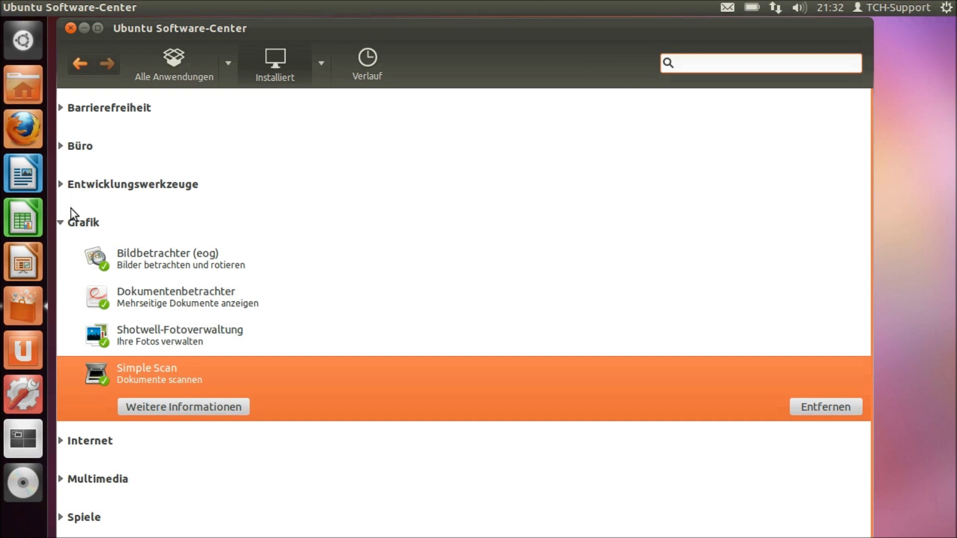
pyautogui.click(61, 223)
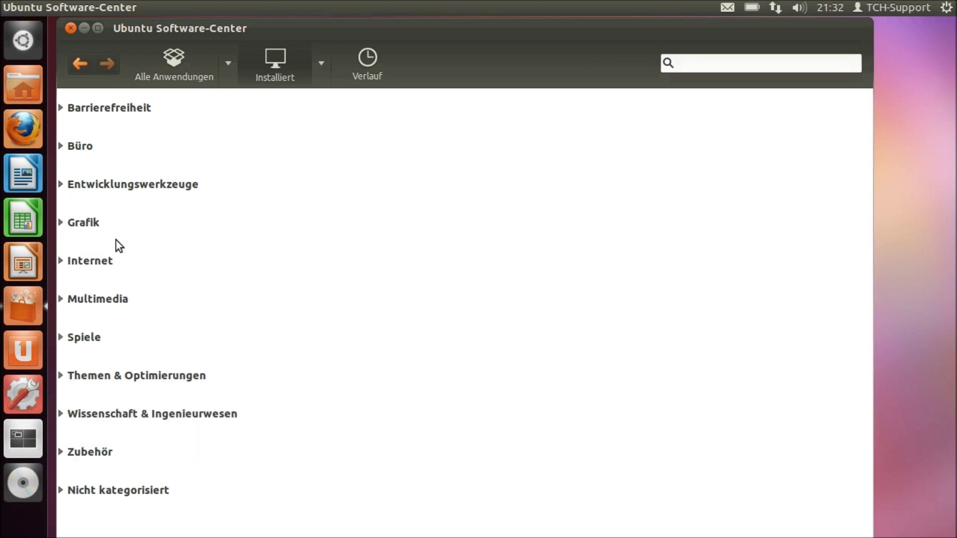
pyautogui.click(60, 222)
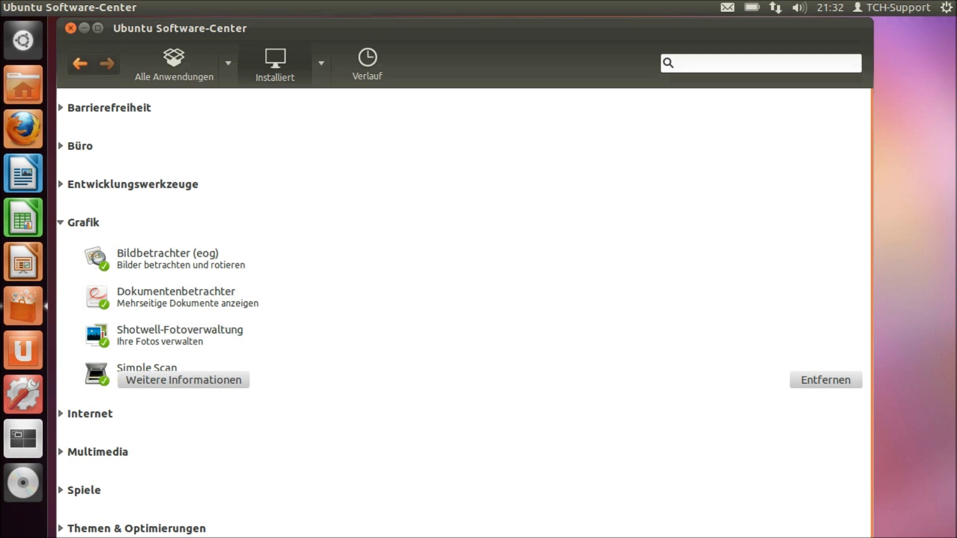
pyautogui.click(71, 28)
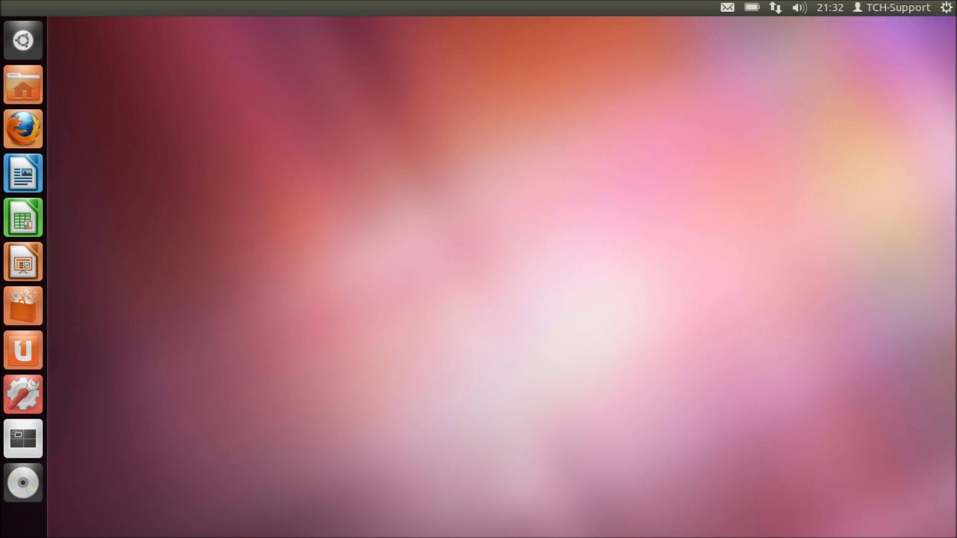
# Step: Search the applications for "start" and launch the startup program settings (Startprogramme)
pyautogui.click(22, 38)
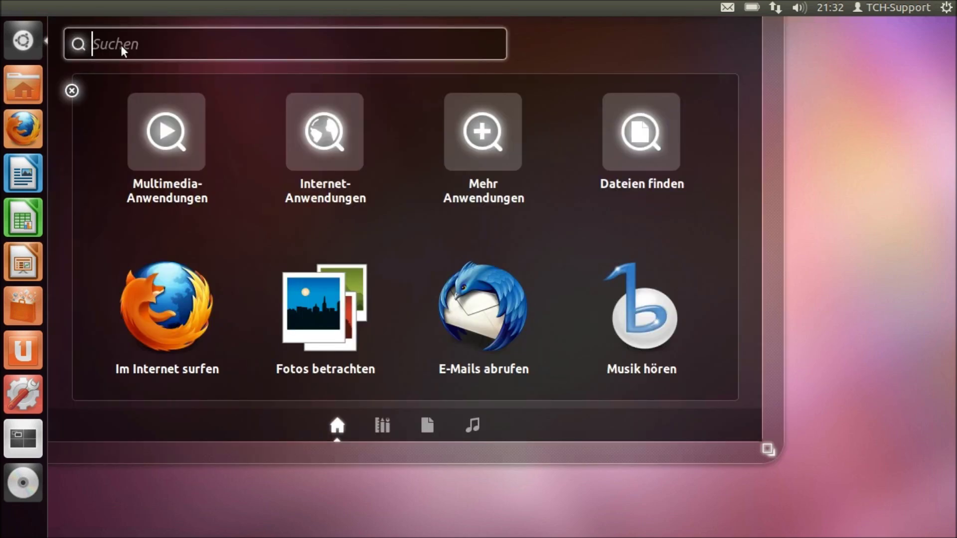
pyautogui.write('start')
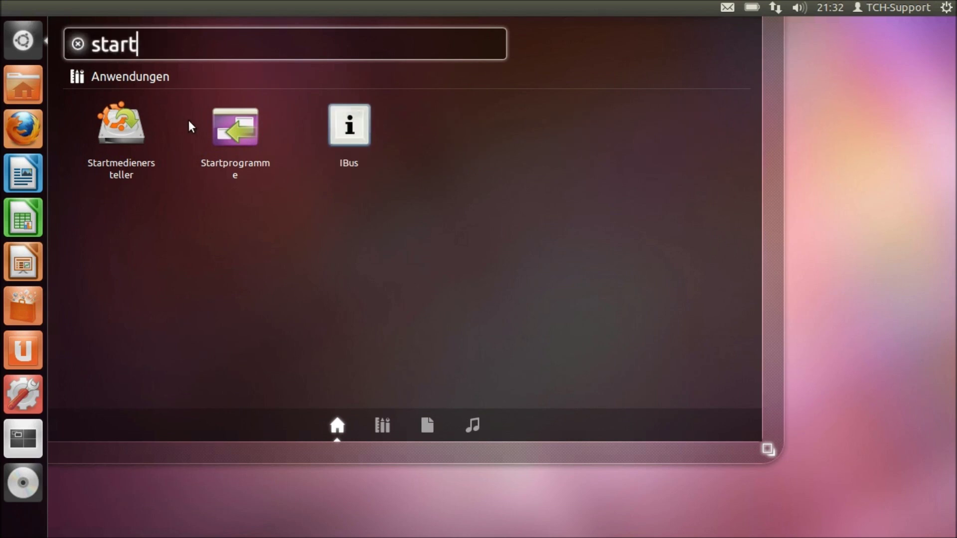
pyautogui.click(215, 124)
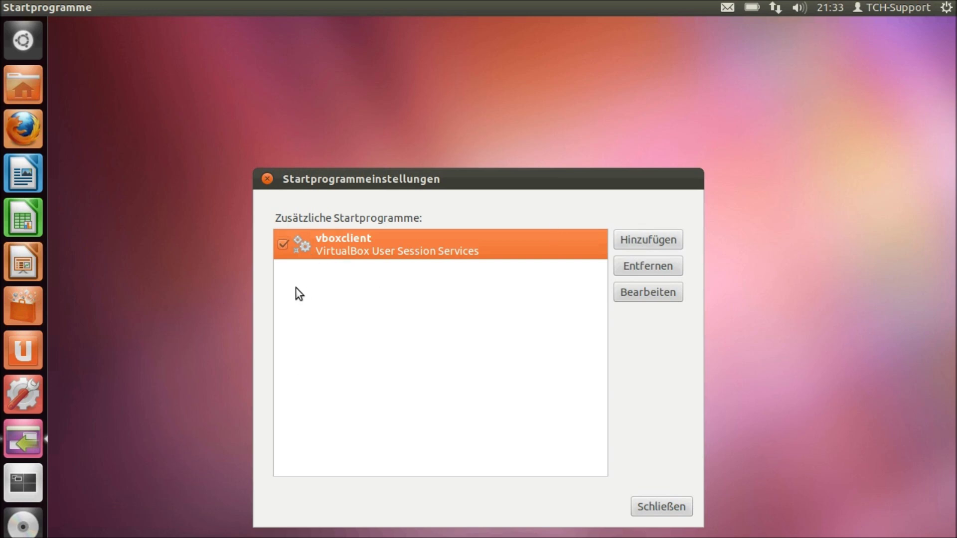
# Step: Disable and re-enable the vboxclient startup program, and close the startup program settings
pyautogui.click(283, 245)
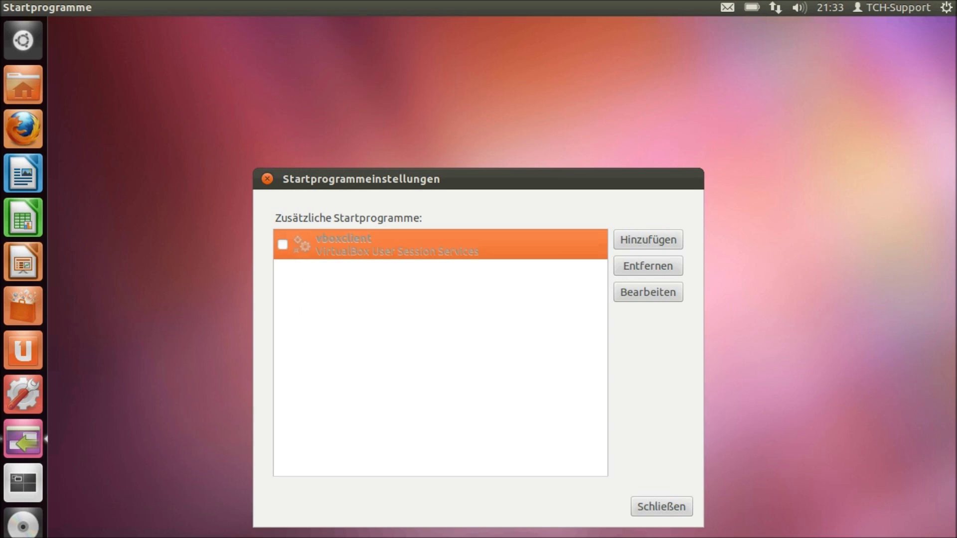
pyautogui.click(282, 244)
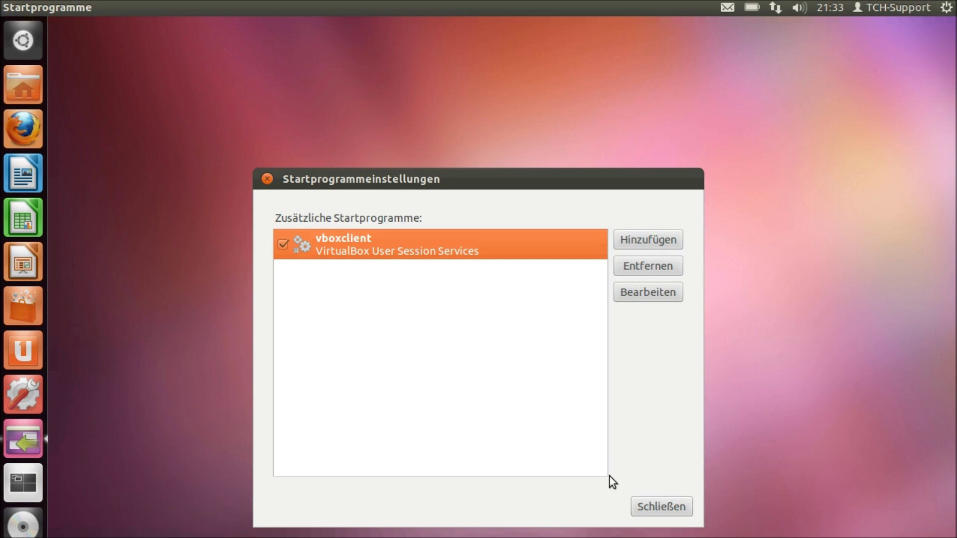
pyautogui.click(671, 503)
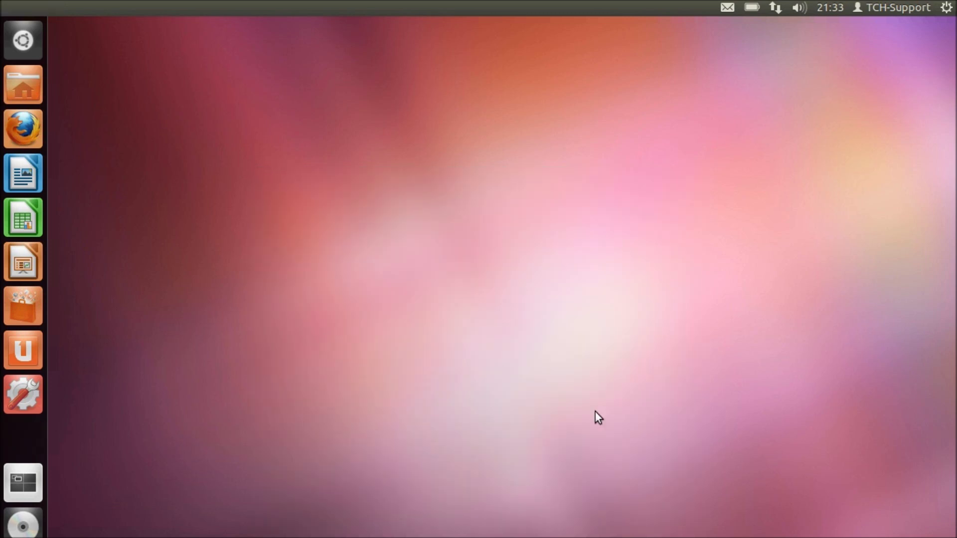
pyautogui.click(17, 49)
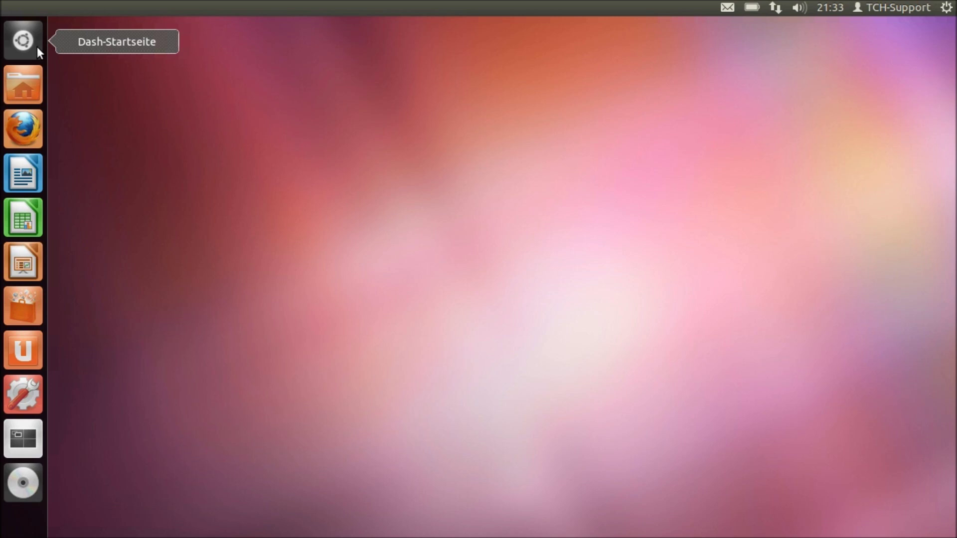
pyautogui.click(17, 44)
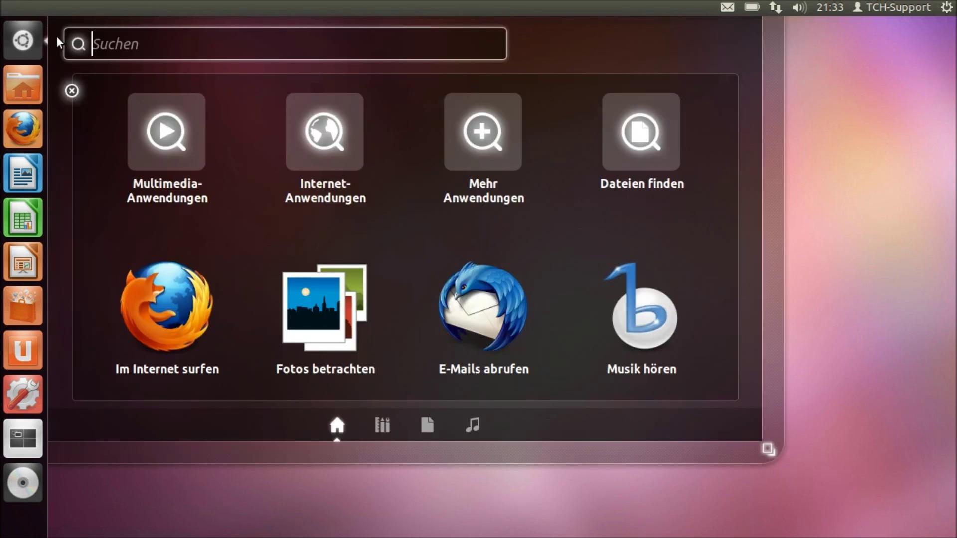
pyautogui.click(36, 41)
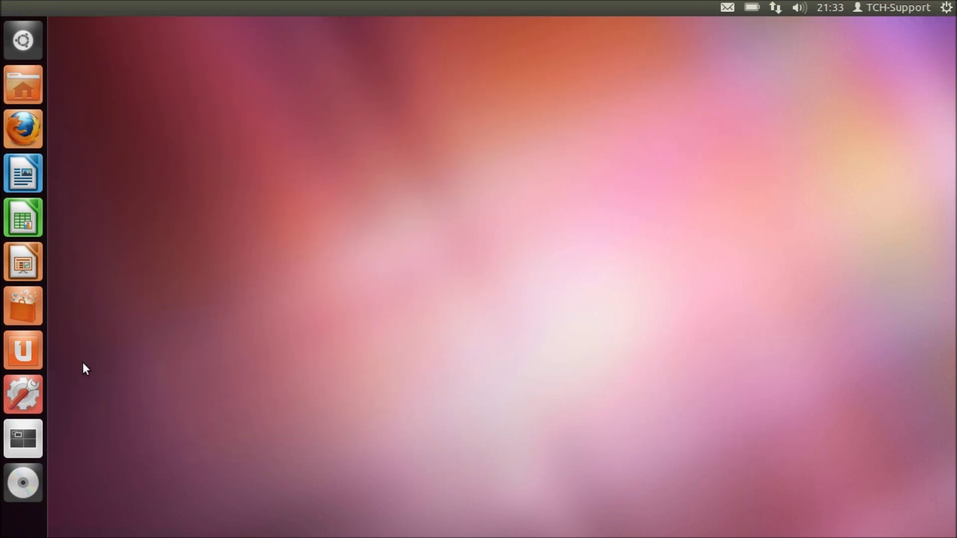
# Step: Search the installed software in the Ubuntu Software Center for "unity" and close the Software Center
pyautogui.click(23, 298)
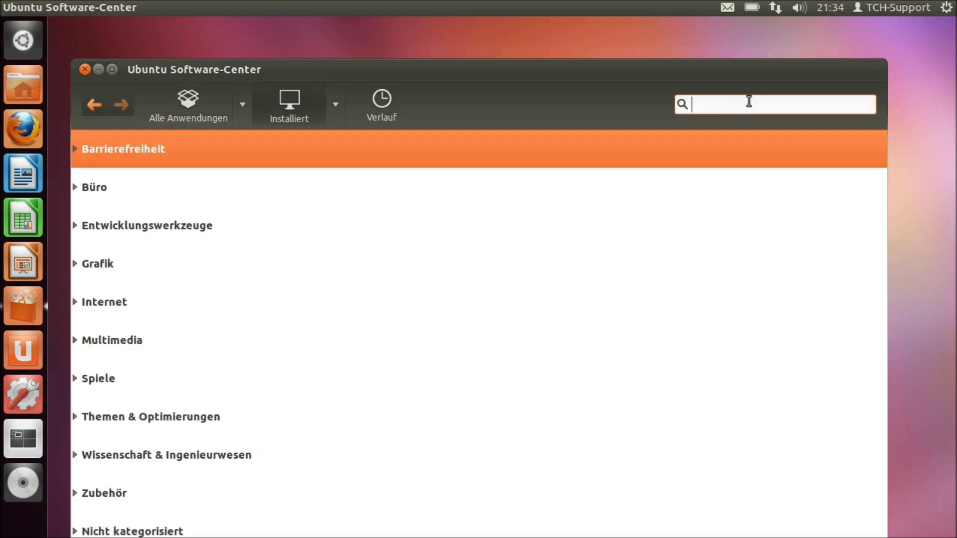
pyautogui.write('unity')
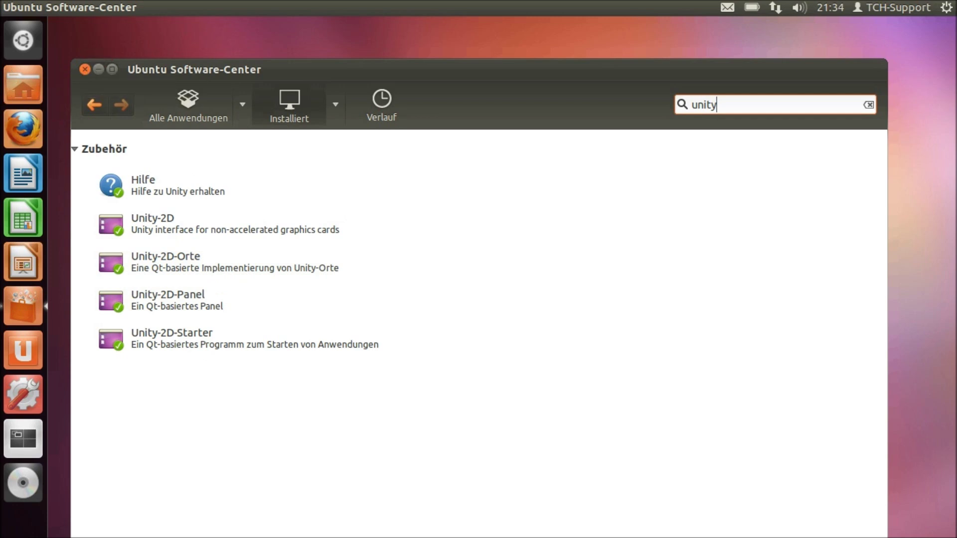
pyautogui.click(85, 70)
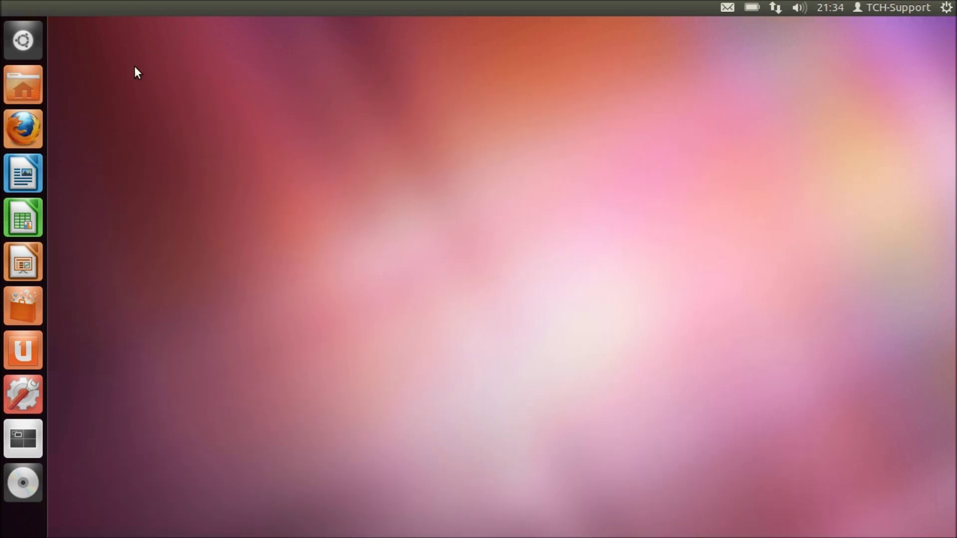